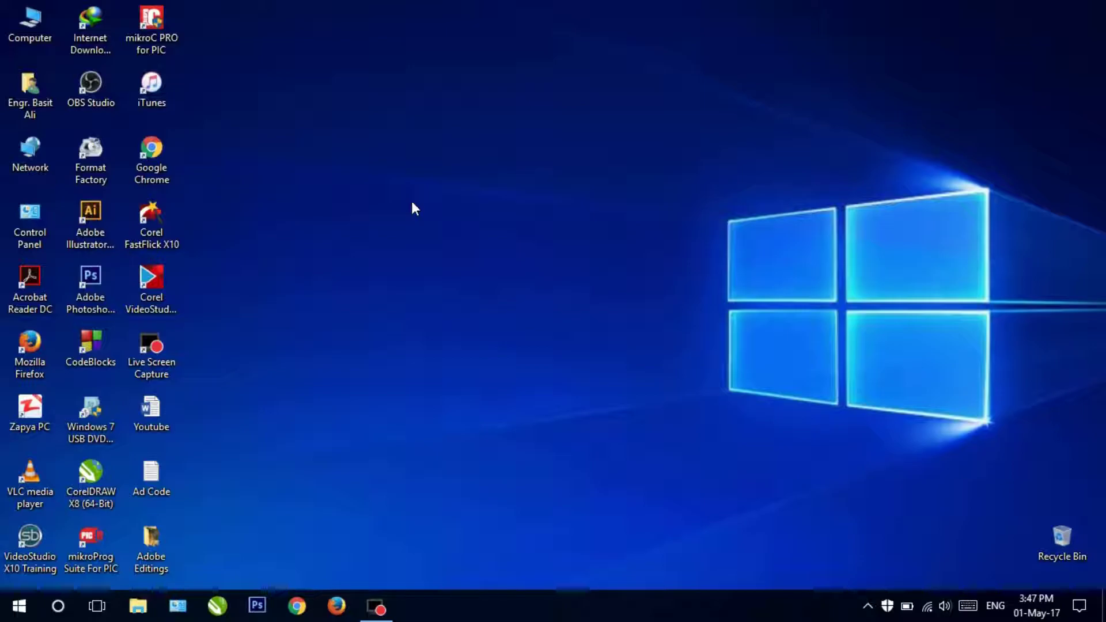
Launch Photoshop CS6, open 27sequels9.jpg from Desktop > Adobe Editings, then minimize Photoshop.
{"action": "right_click", "coordinate": [88, 301]}
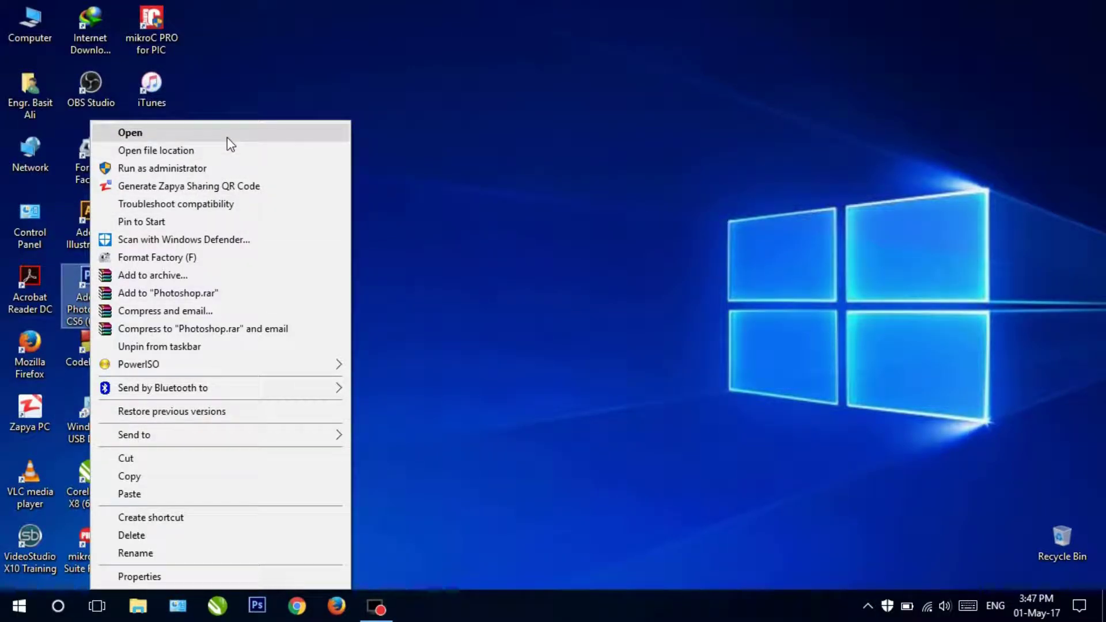
{"action": "left_click", "coordinate": [227, 136]}
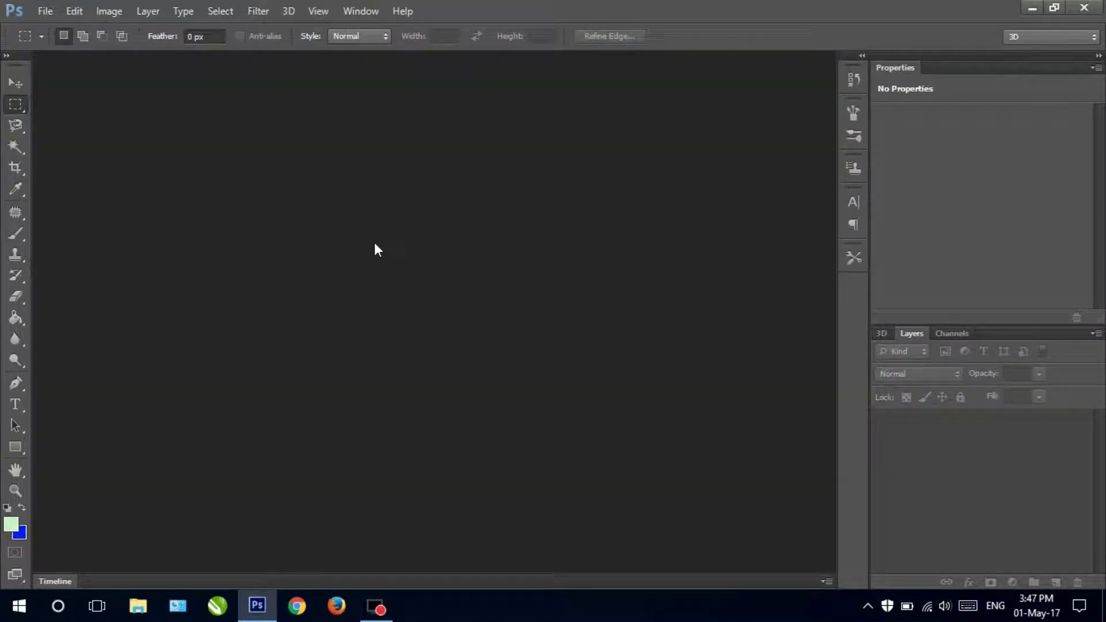
{"action": "left_click", "coordinate": [48, 11]}
{"action": "left_click", "coordinate": [54, 41]}
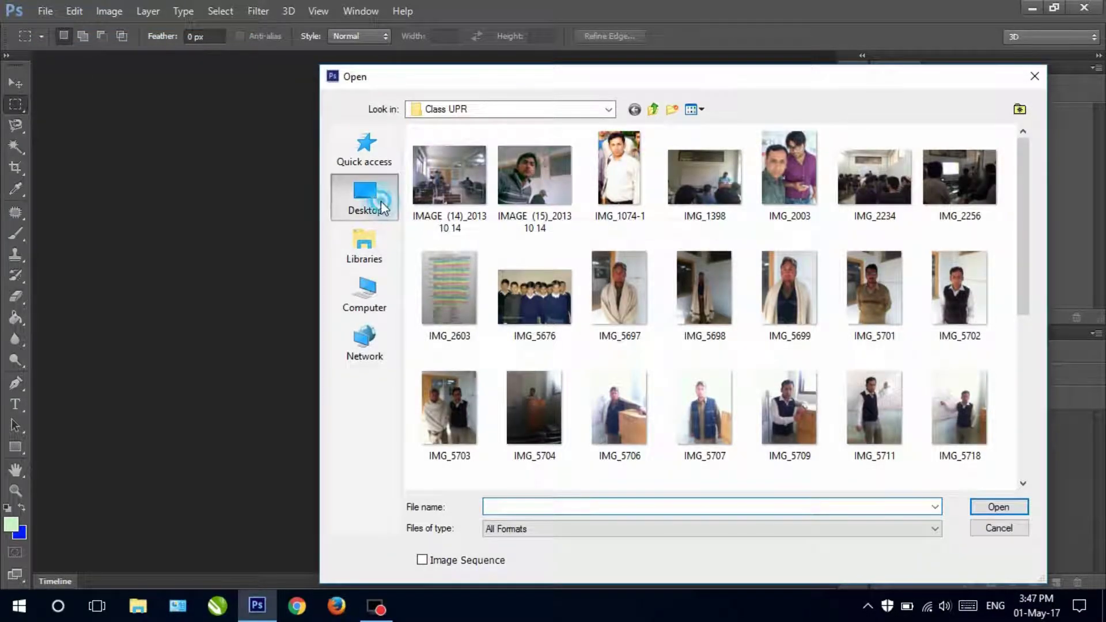
{"action": "left_click", "coordinate": [383, 207]}
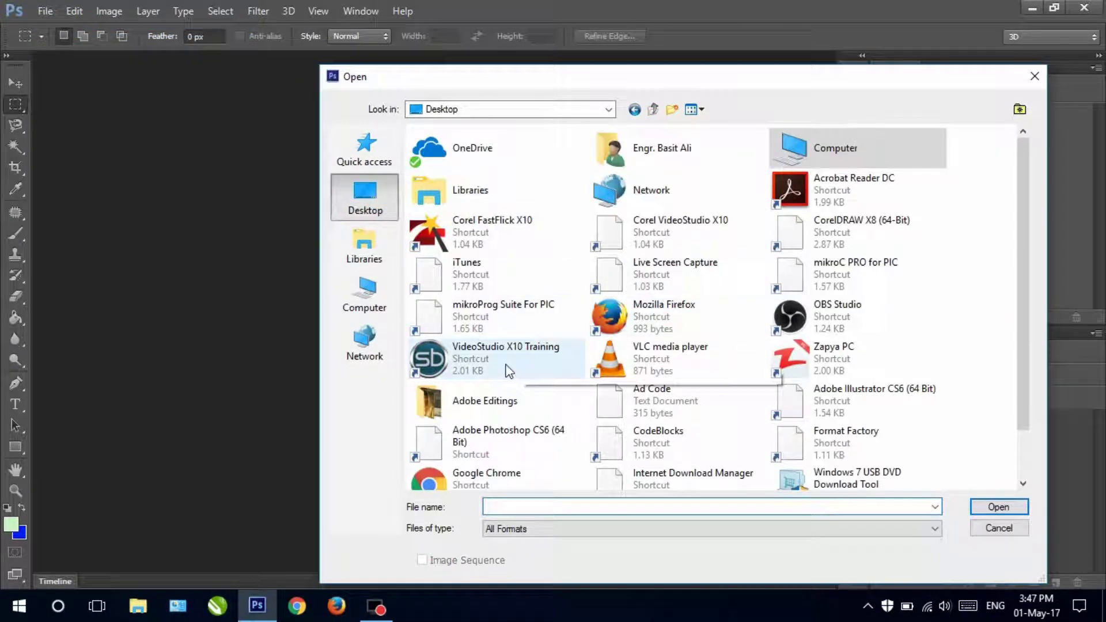
{"action": "double_click", "coordinate": [467, 401]}
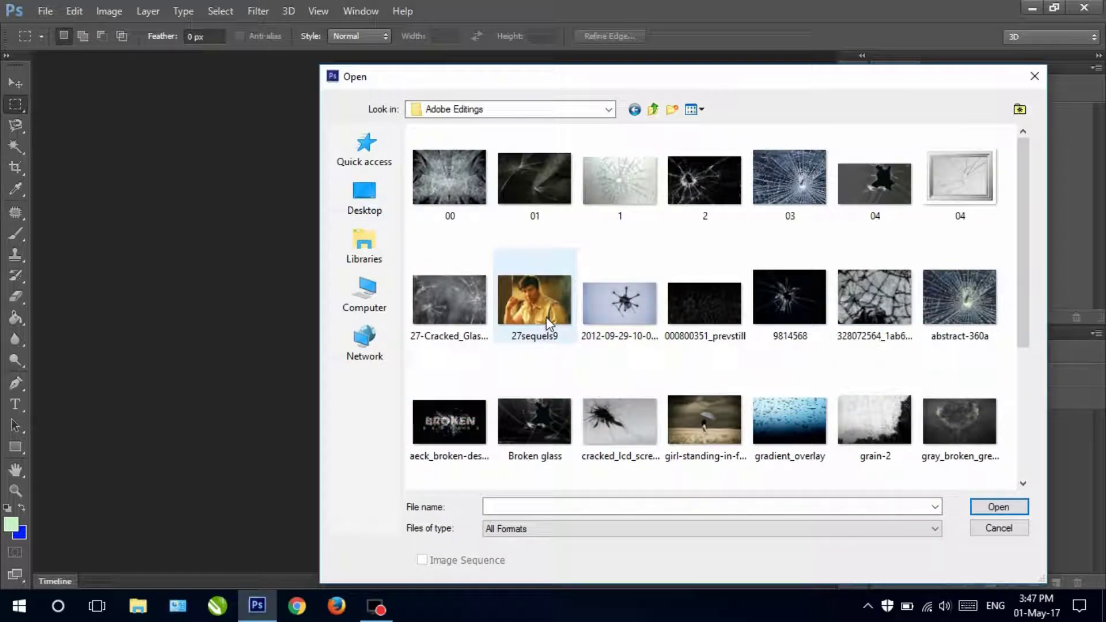
{"action": "double_click", "coordinate": [540, 316]}
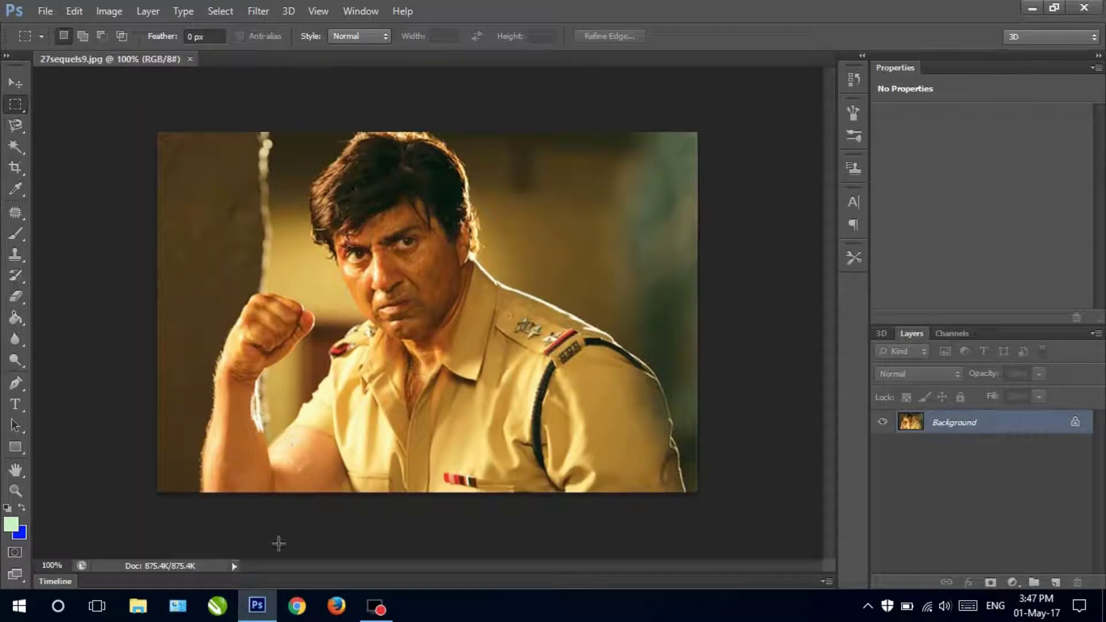
{"action": "left_click", "coordinate": [264, 613]}
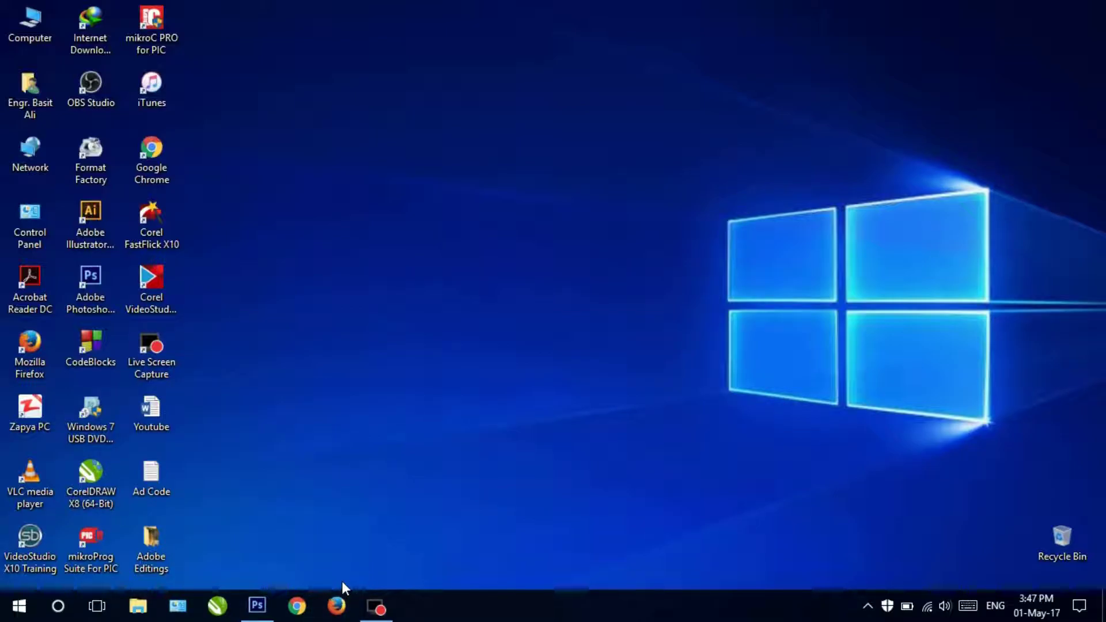
In Firefox, search Google for 'broken glass' and show the Images results.
{"action": "left_click", "coordinate": [338, 601]}
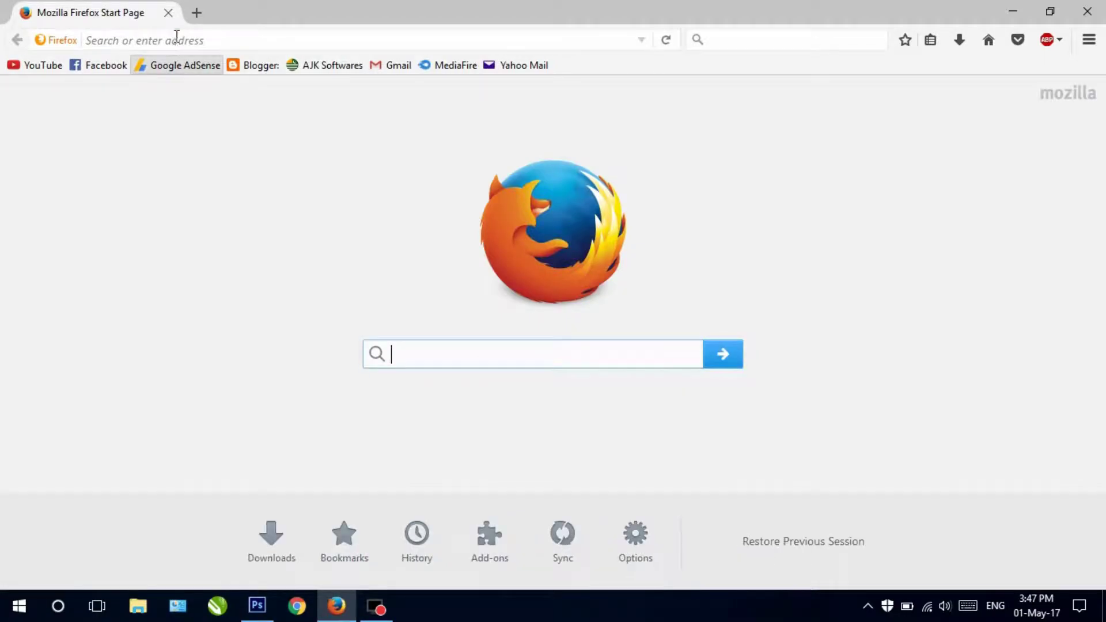
{"action": "left_click", "coordinate": [174, 39]}
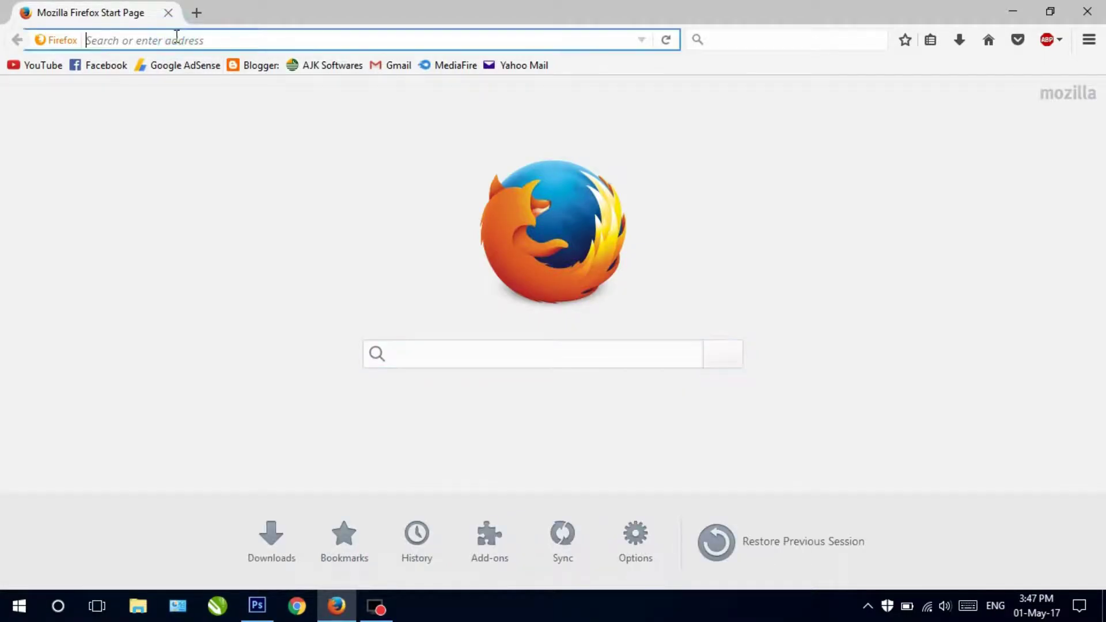
{"action": "type", "text": "bro"}
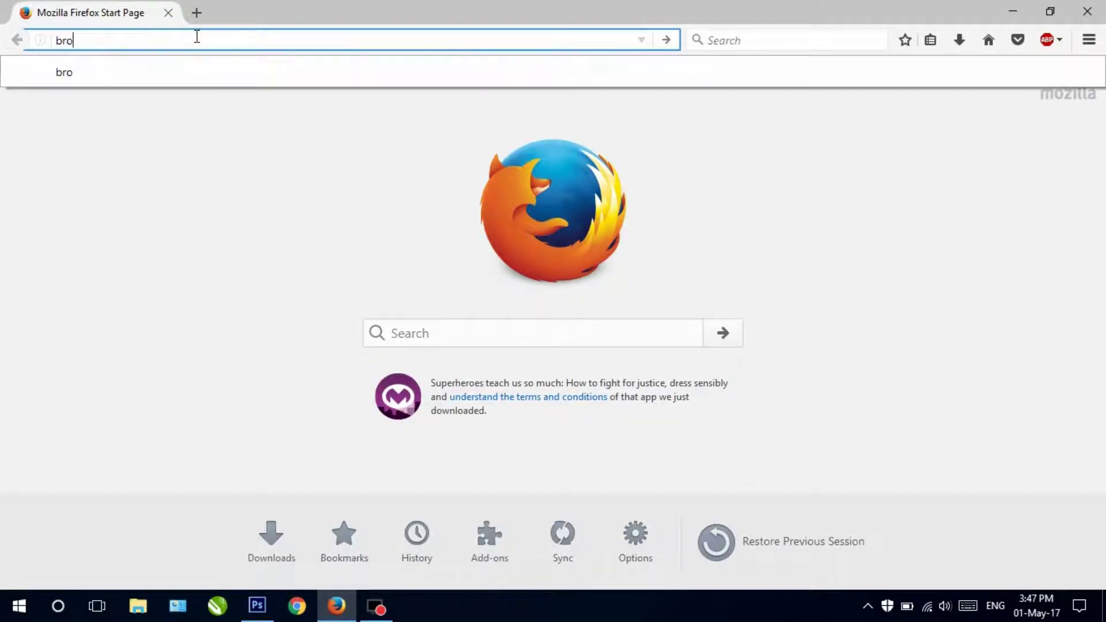
{"action": "type", "text": "ken "}
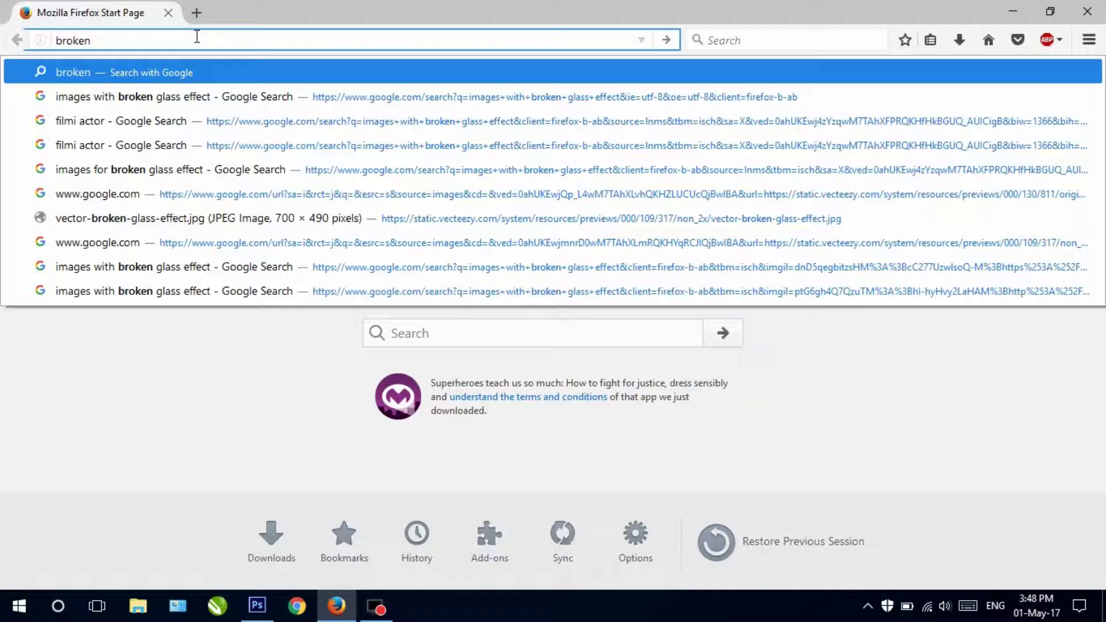
{"action": "type", "text": "glass"}
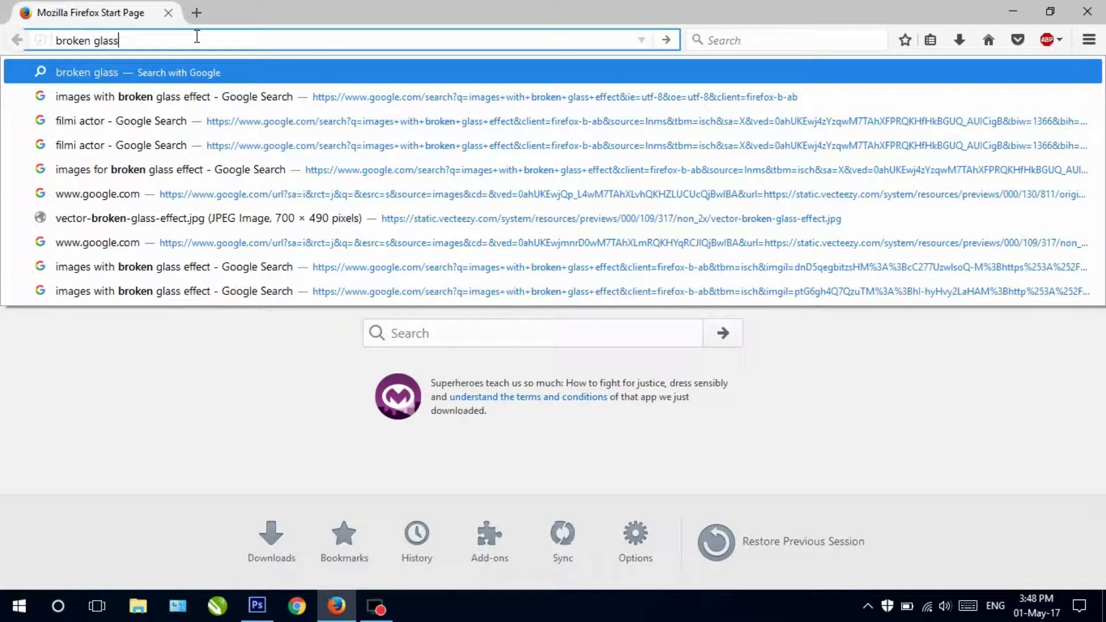
{"action": "key", "text": "Return"}
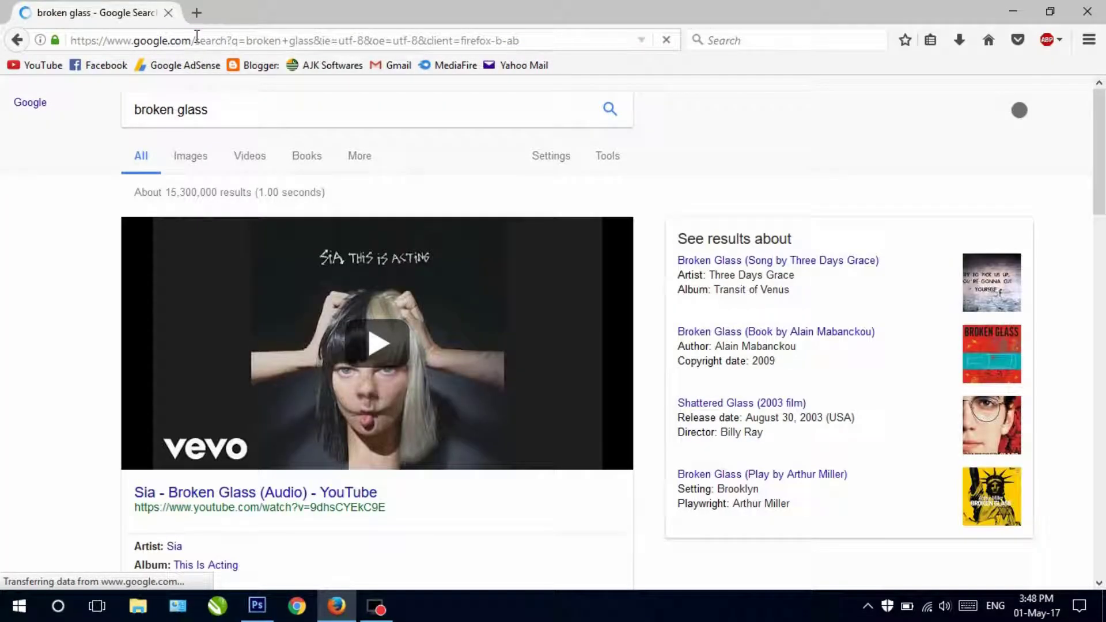
{"action": "left_click", "coordinate": [190, 167]}
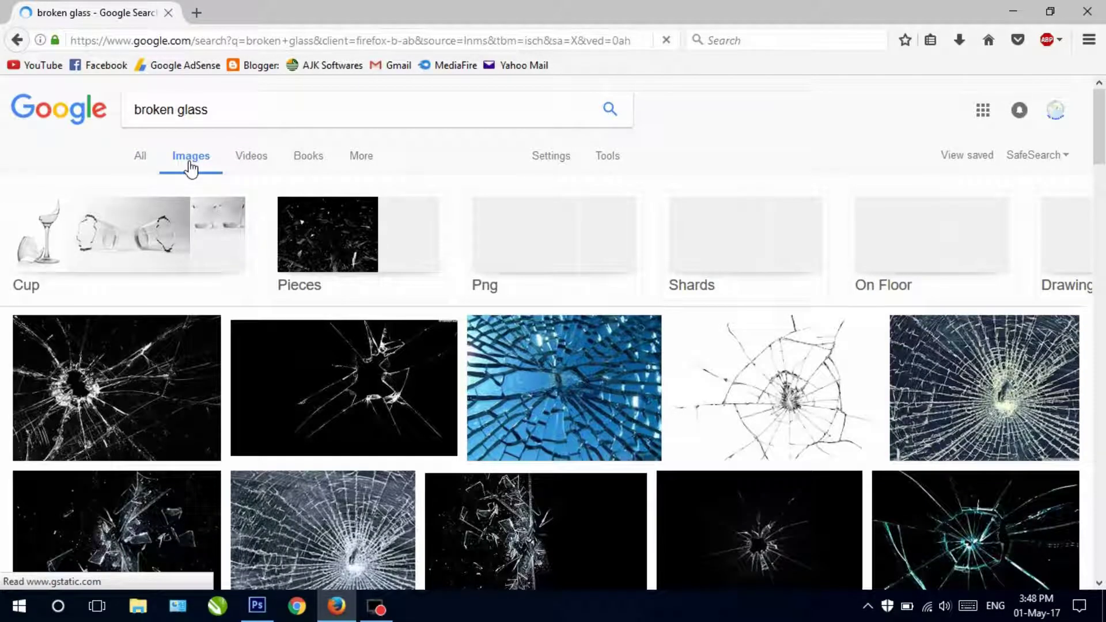
Scroll through the cracked-glass image results, then minimize Firefox.
{"action": "scroll", "coordinate": [210, 265], "scroll_direction": "down", "scroll_amount": 3}
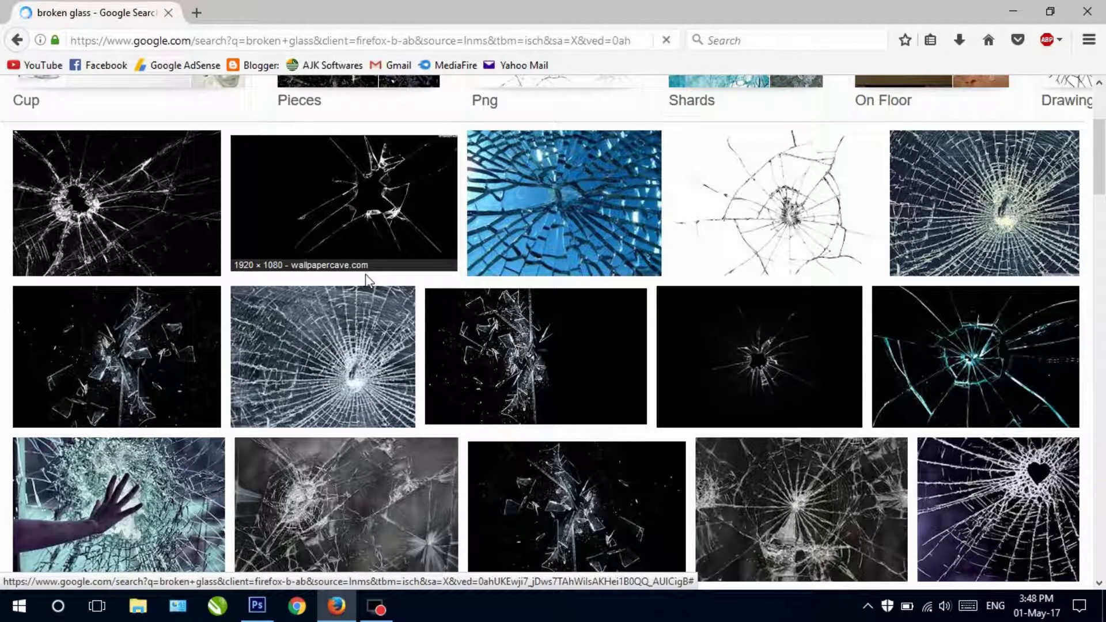
{"action": "scroll", "coordinate": [367, 282], "scroll_direction": "down", "scroll_amount": 3}
{"action": "scroll", "coordinate": [366, 285], "scroll_direction": "down", "scroll_amount": 4}
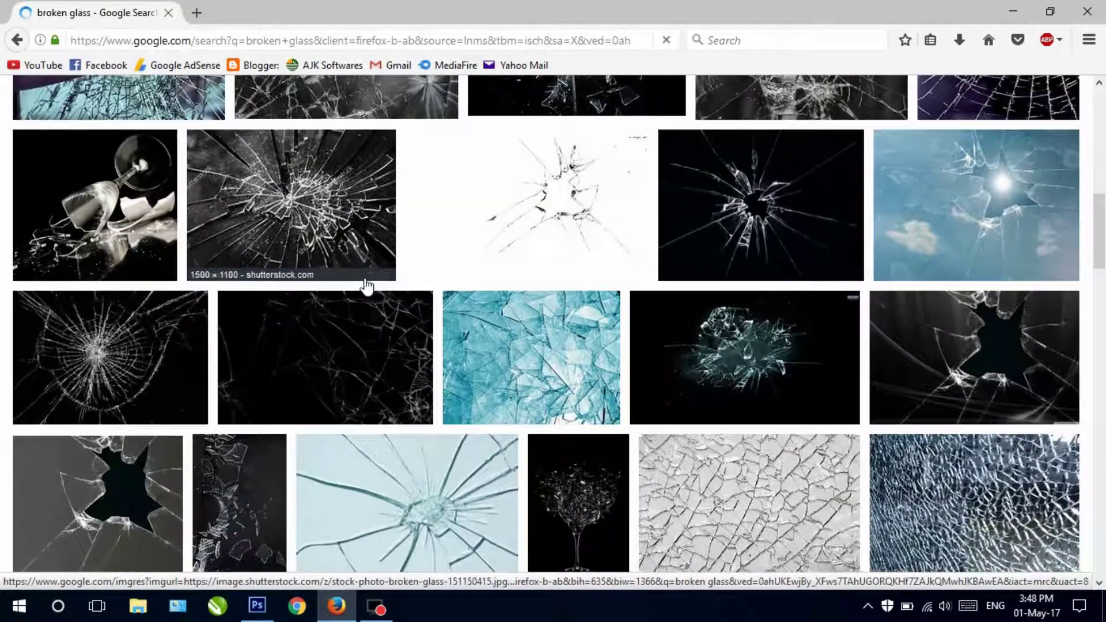
{"action": "scroll", "coordinate": [366, 286], "scroll_direction": "down", "scroll_amount": 5}
{"action": "scroll", "coordinate": [366, 285], "scroll_direction": "down", "scroll_amount": 3}
{"action": "scroll", "coordinate": [365, 282], "scroll_direction": "up", "scroll_amount": 3}
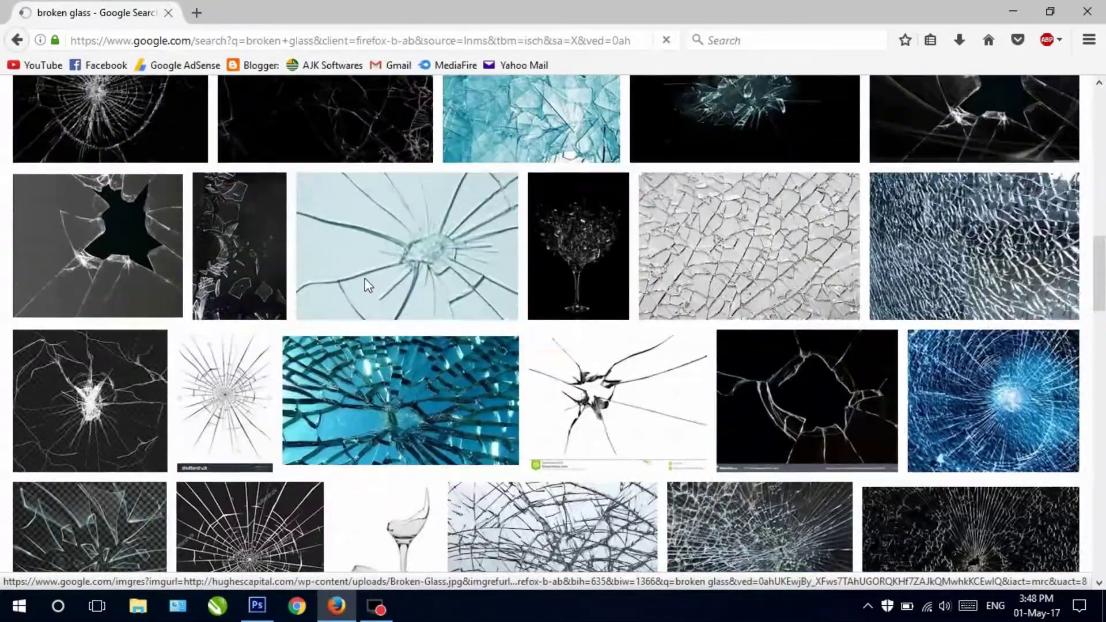
{"action": "scroll", "coordinate": [364, 278], "scroll_direction": "up", "scroll_amount": 1}
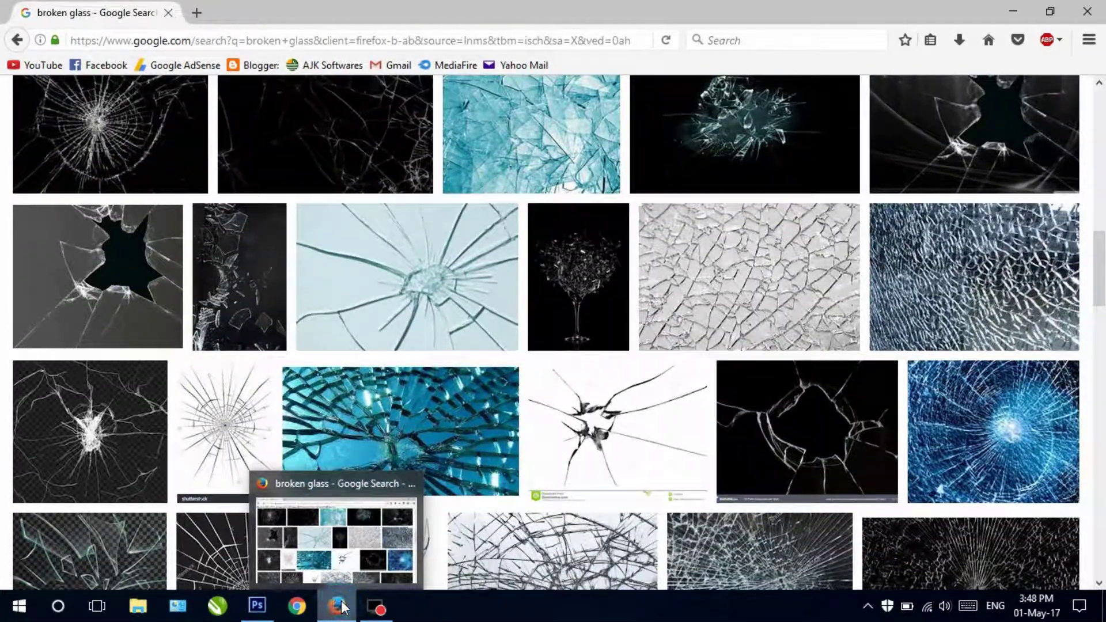
{"action": "left_click", "coordinate": [336, 606]}
Preview cracked-glass image 2 from Adobe Editings, then drag it toward Photoshop.
{"action": "double_click", "coordinate": [162, 540]}
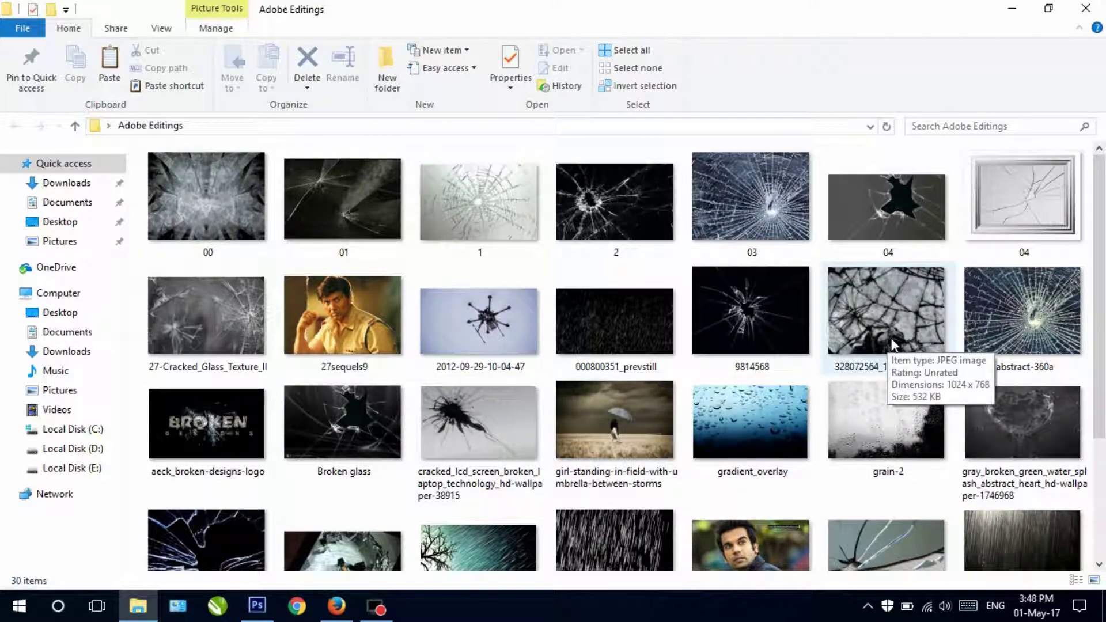
{"action": "mouse_move", "coordinate": [614, 201]}
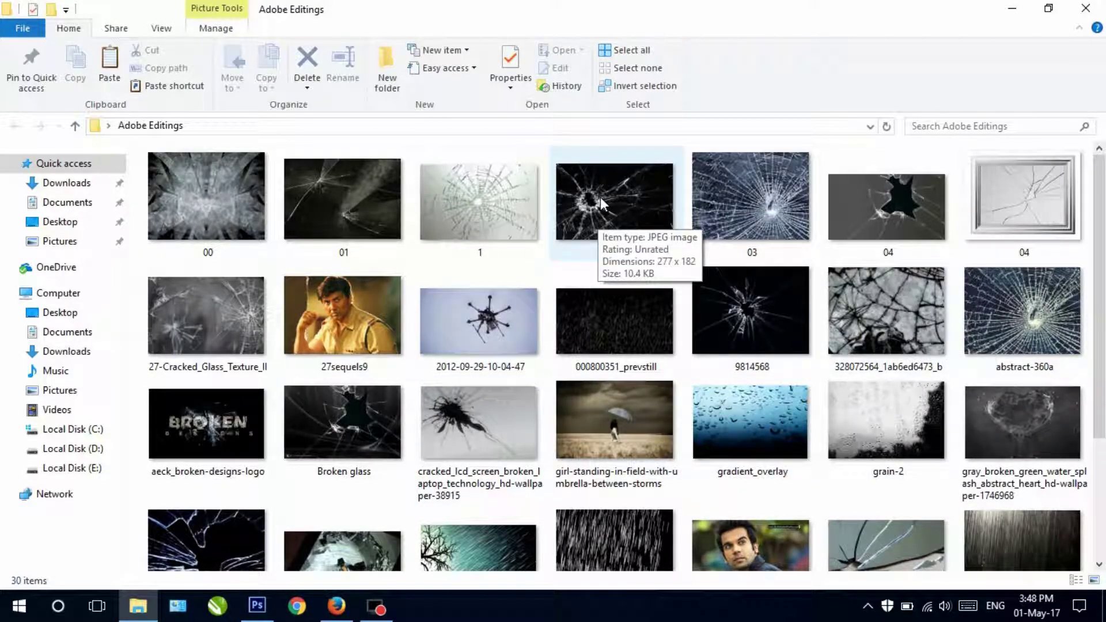
{"action": "double_click", "coordinate": [600, 202]}
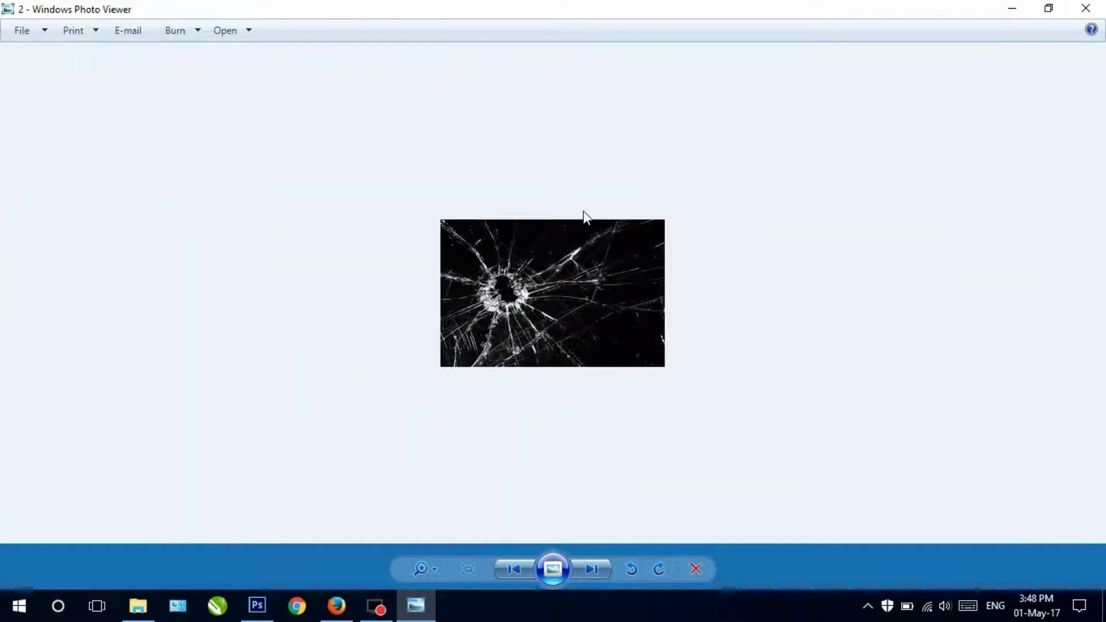
{"action": "left_click", "coordinate": [1085, 8]}
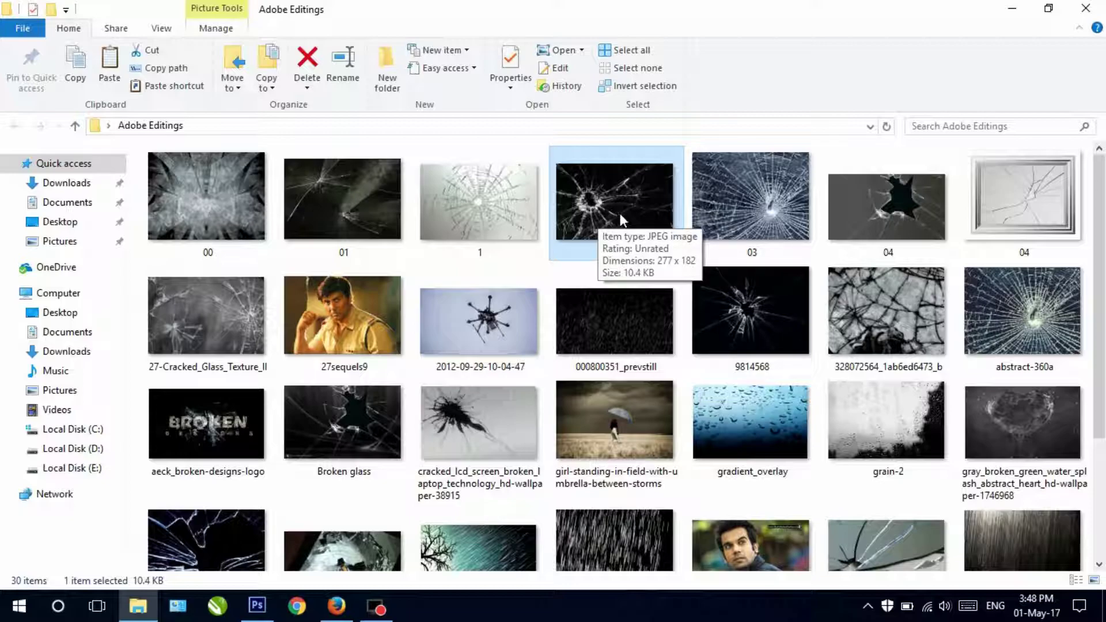
{"action": "left_click_drag", "start_coordinate": [637, 209], "coordinate": [262, 599]}
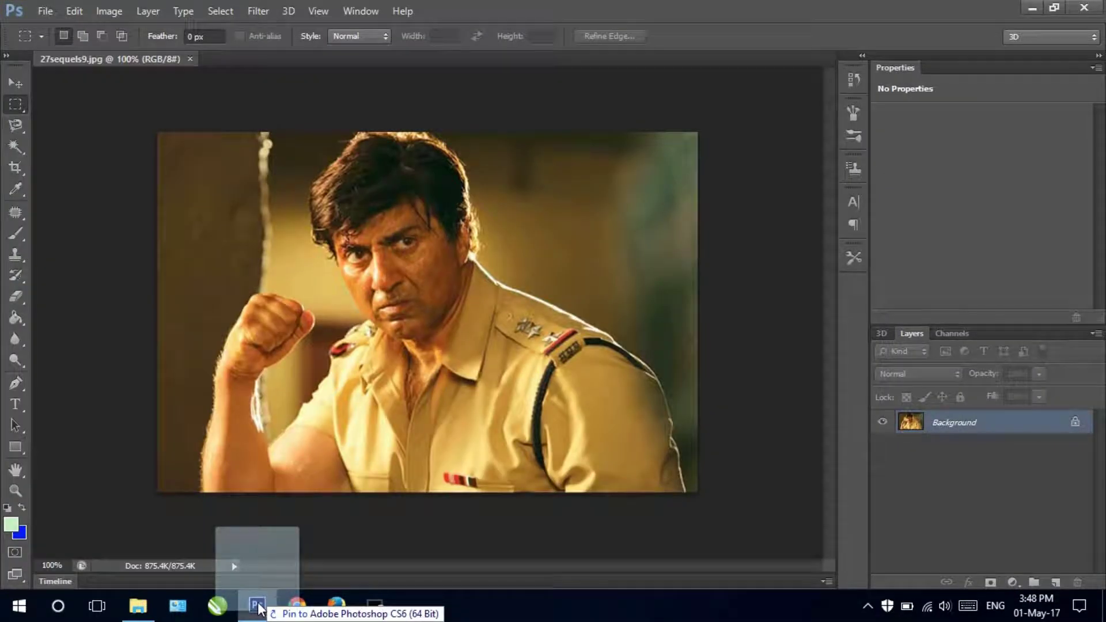
{"action": "left_click_drag", "start_coordinate": [262, 599], "coordinate": [352, 317]}
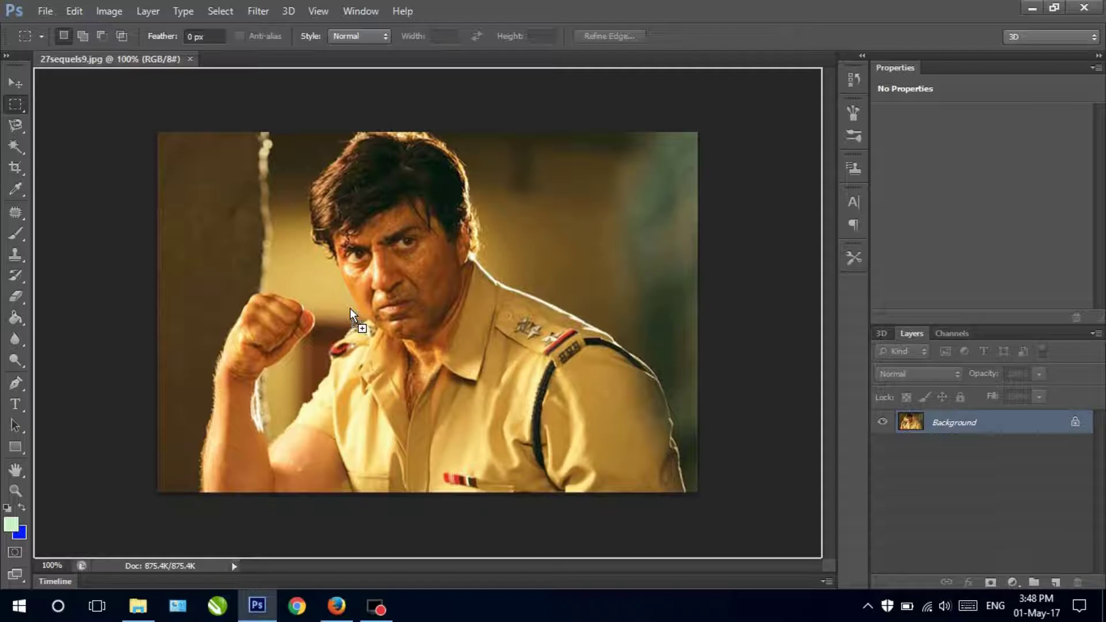
Drop image 2 onto the portrait, scale it to about 244% to cover the photo, and commit.
{"action": "left_click_drag", "start_coordinate": [351, 317], "coordinate": [375, 291]}
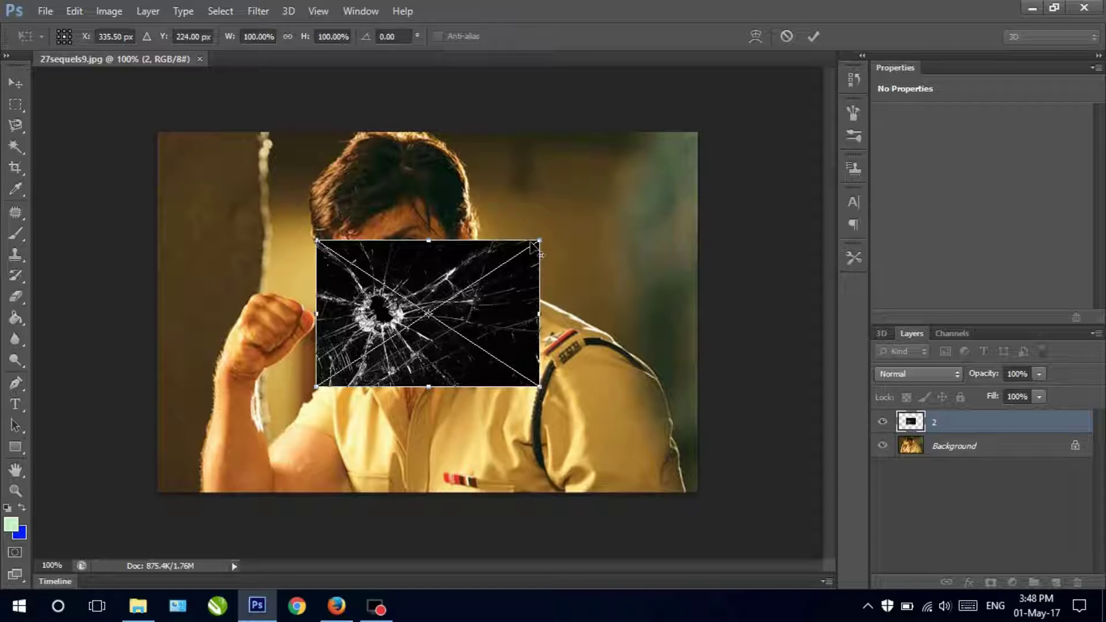
{"action": "mouse_move", "coordinate": [538, 237]}
{"action": "left_mouse_down"}
{"action": "mouse_move", "coordinate": [580, 216]}
{"action": "mouse_move", "coordinate": [689, 122]}
{"action": "left_mouse_up"}
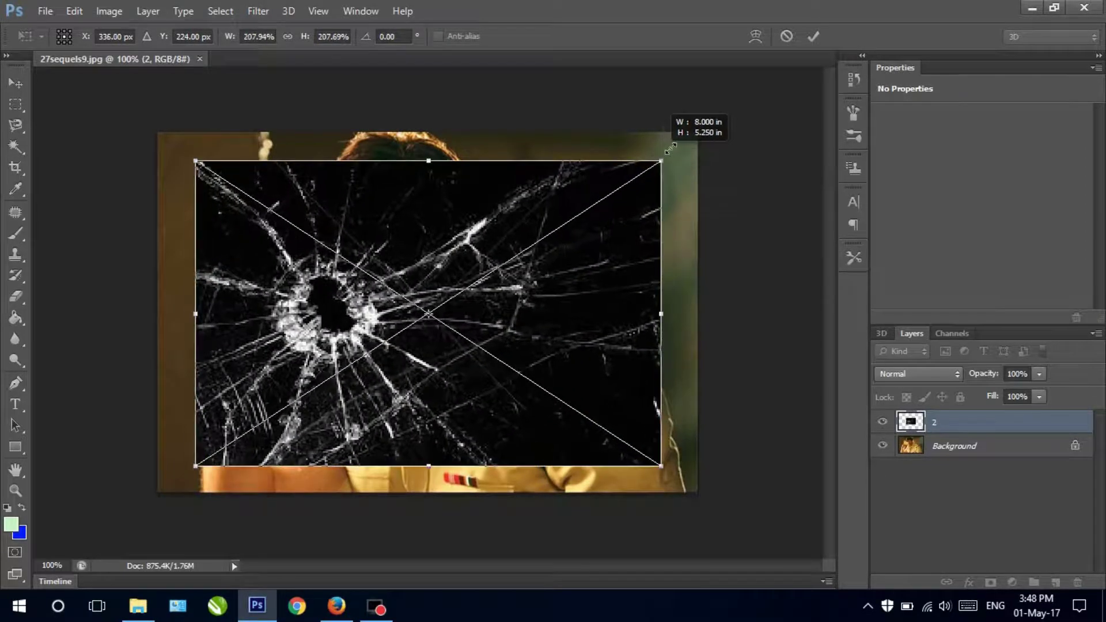
{"action": "left_click_drag", "start_coordinate": [688, 123], "coordinate": [697, 116]}
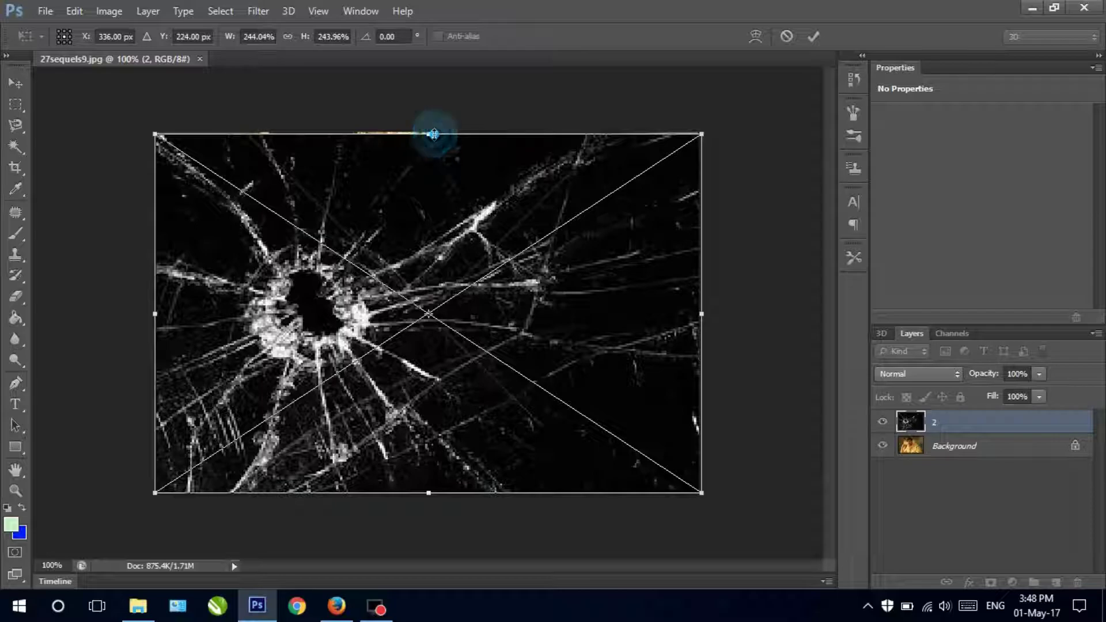
{"action": "left_click_drag", "start_coordinate": [434, 134], "coordinate": [434, 136]}
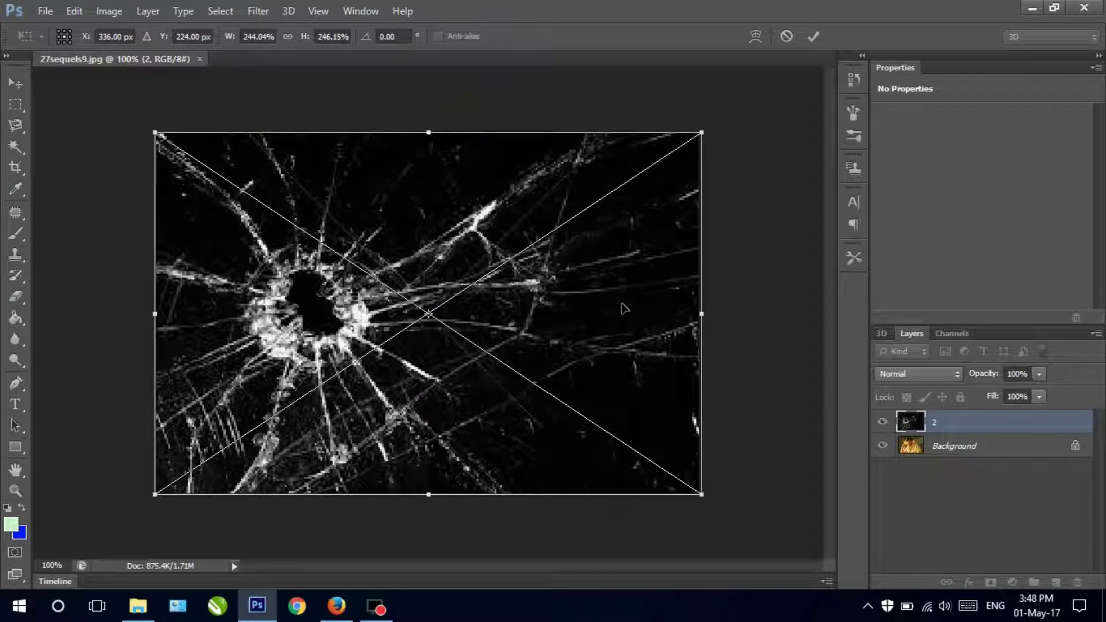
{"action": "left_click", "coordinate": [812, 37]}
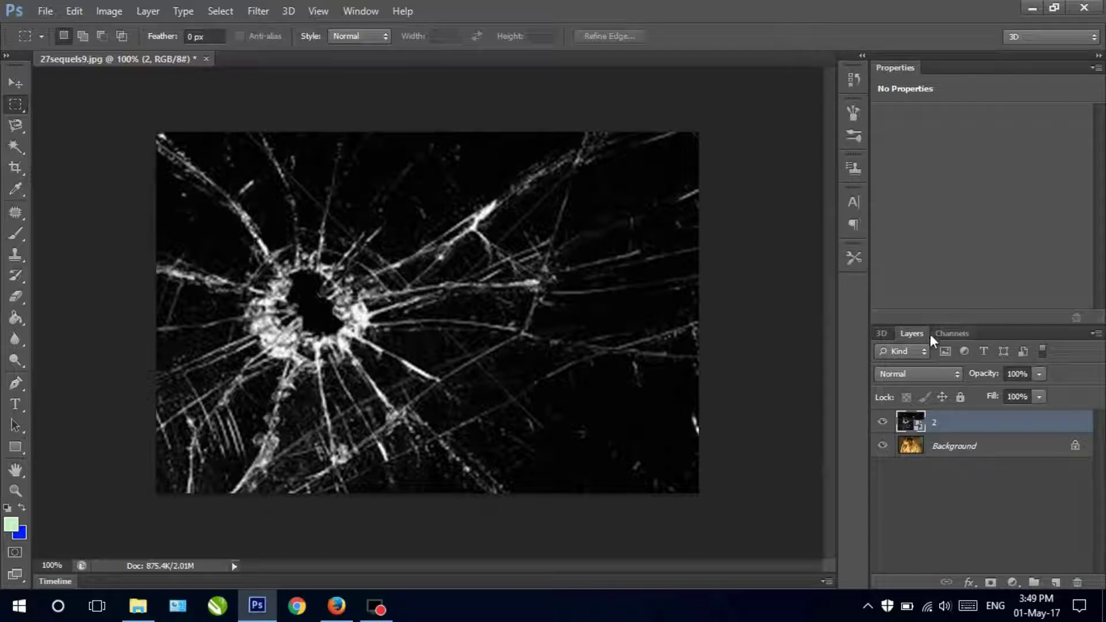
Set layer 2's blend mode to Screen so the white cracks overlay the portrait.
{"action": "left_click", "coordinate": [912, 333]}
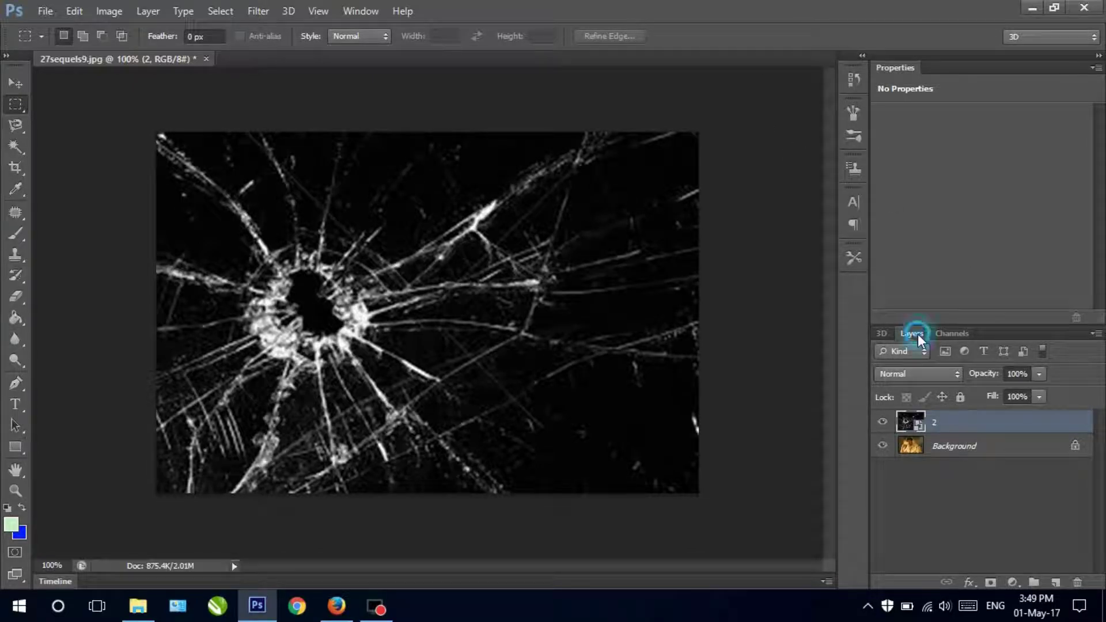
{"action": "left_click", "coordinate": [949, 381]}
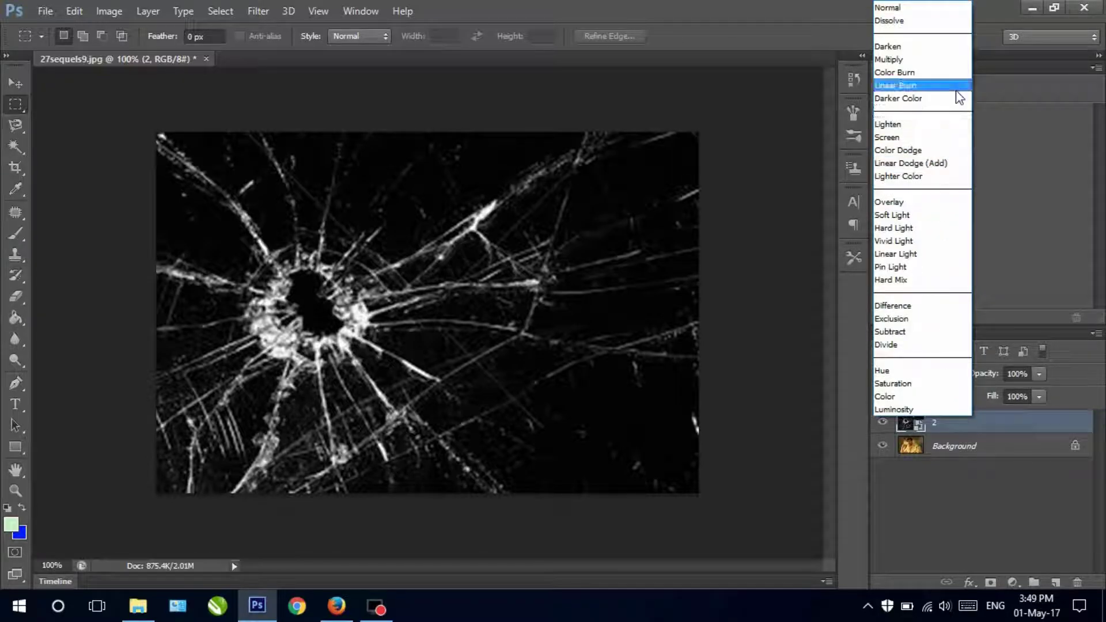
{"action": "left_click", "coordinate": [904, 138]}
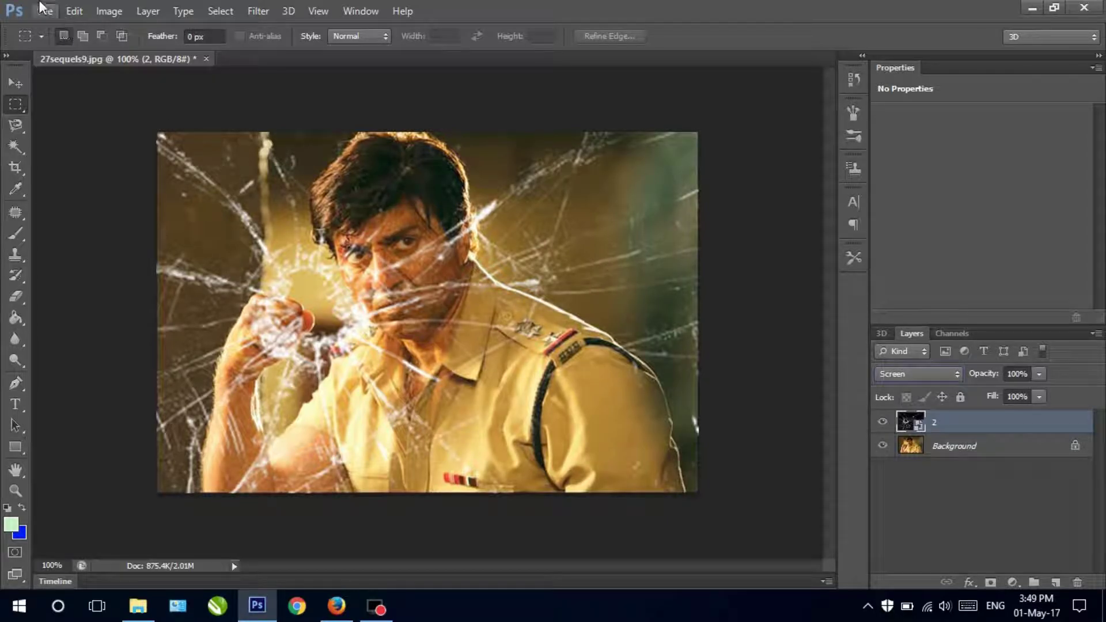
{"action": "left_click", "coordinate": [48, 12]}
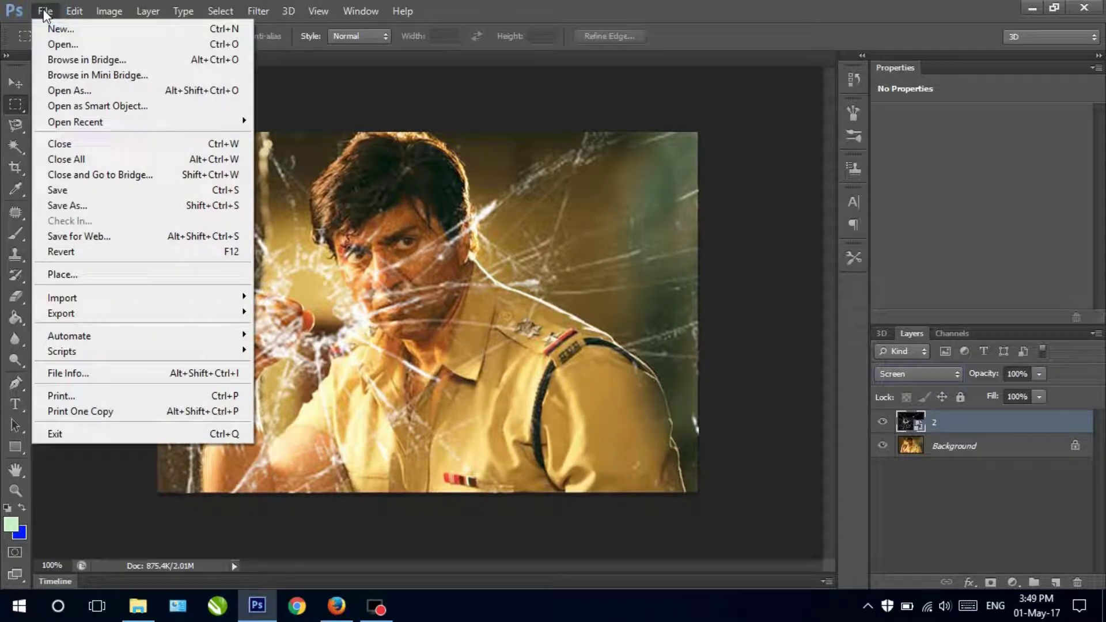
Save the image as 27sequels9.jpg in JPEG format on the Desktop.
{"action": "left_click", "coordinate": [92, 201]}
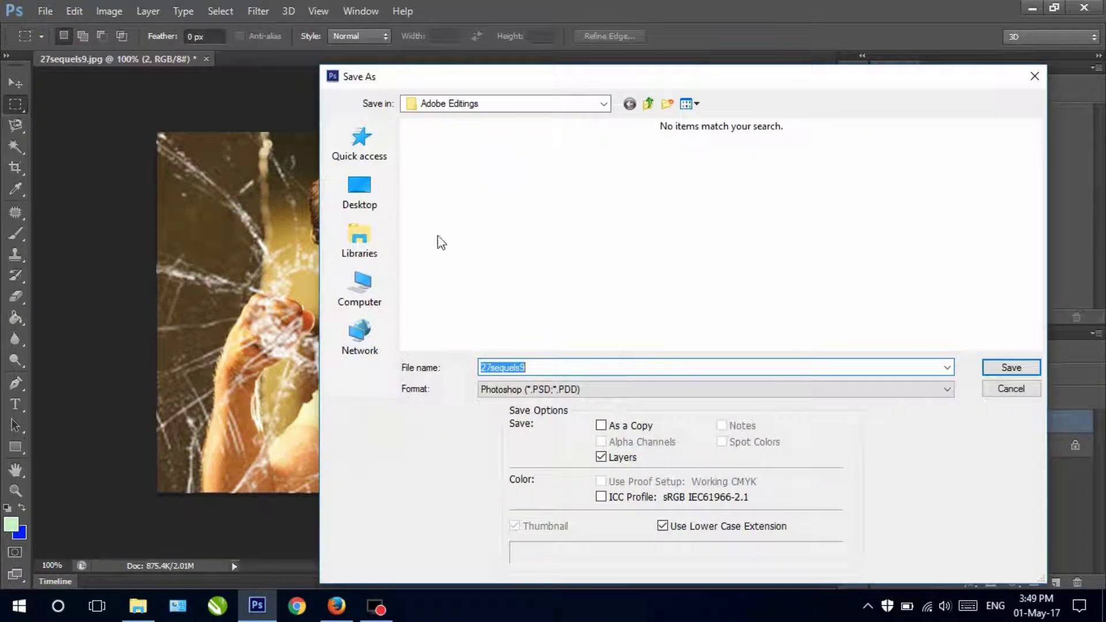
{"action": "left_click", "coordinate": [360, 188]}
{"action": "left_click", "coordinate": [544, 389]}
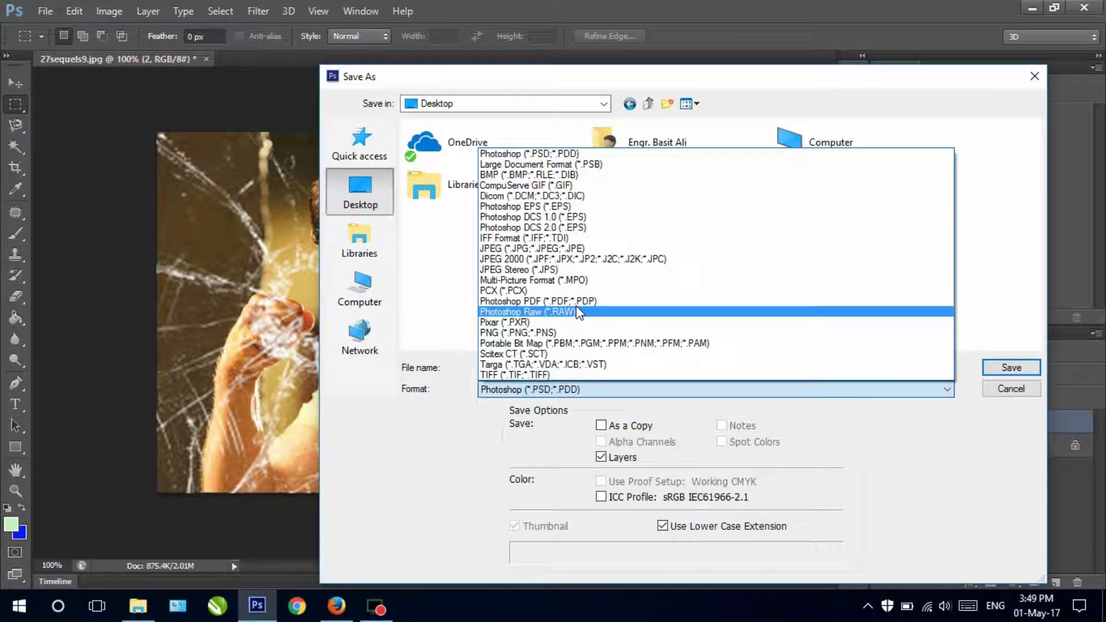
{"action": "left_click", "coordinate": [553, 249]}
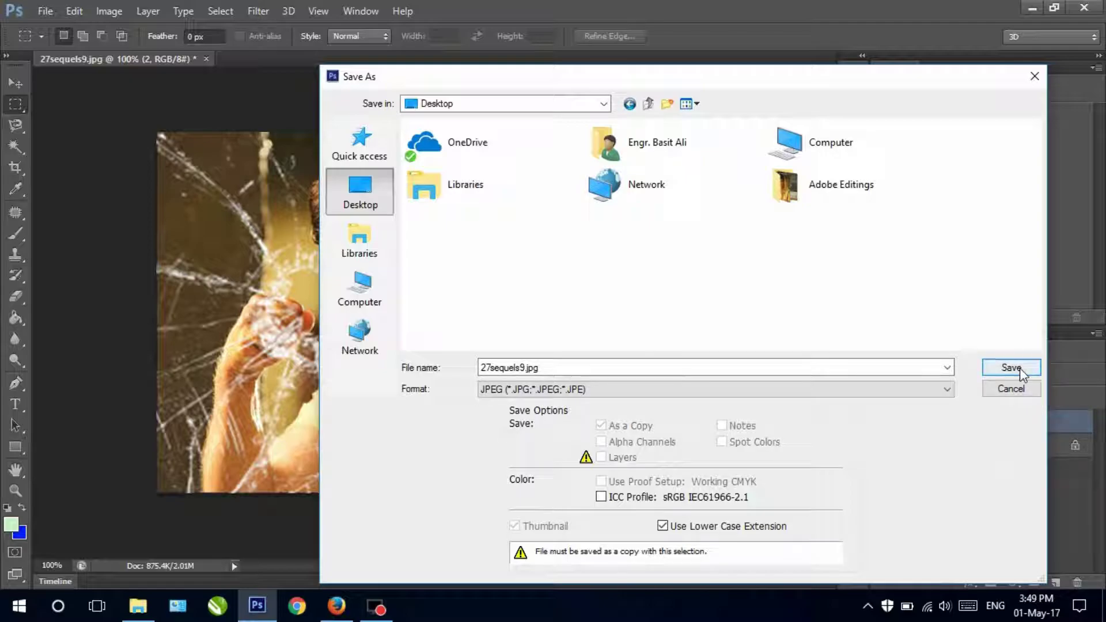
{"action": "left_click", "coordinate": [1015, 370]}
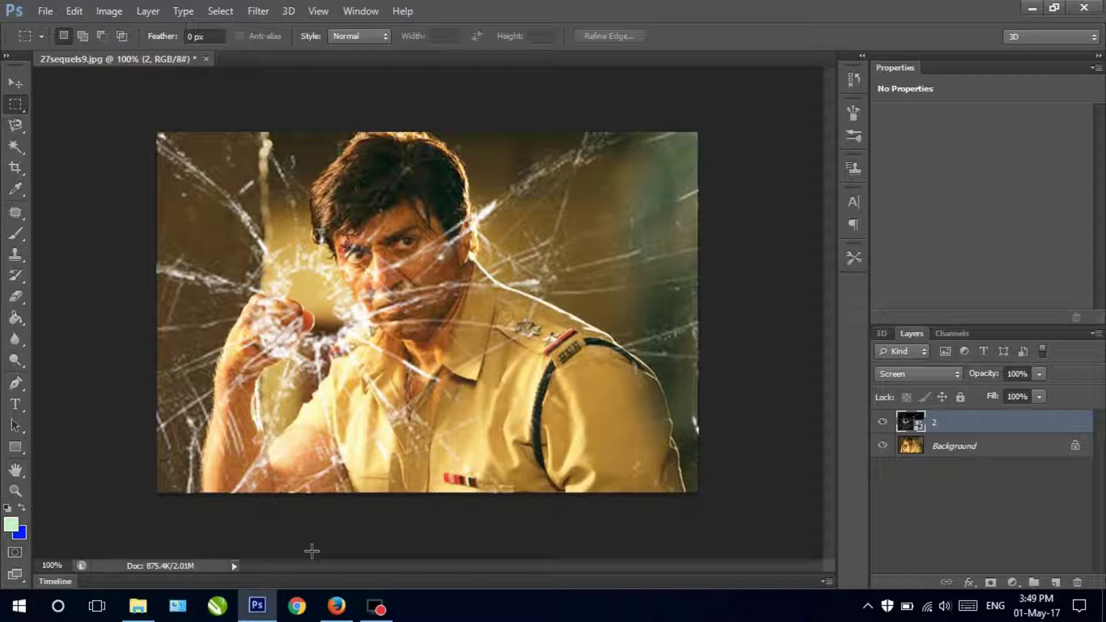
Close the portrait without saving, then open girl-standing-in-field-with-umbrella-between-storms.jpg from Adobe Editings.
{"action": "left_click", "coordinate": [206, 59]}
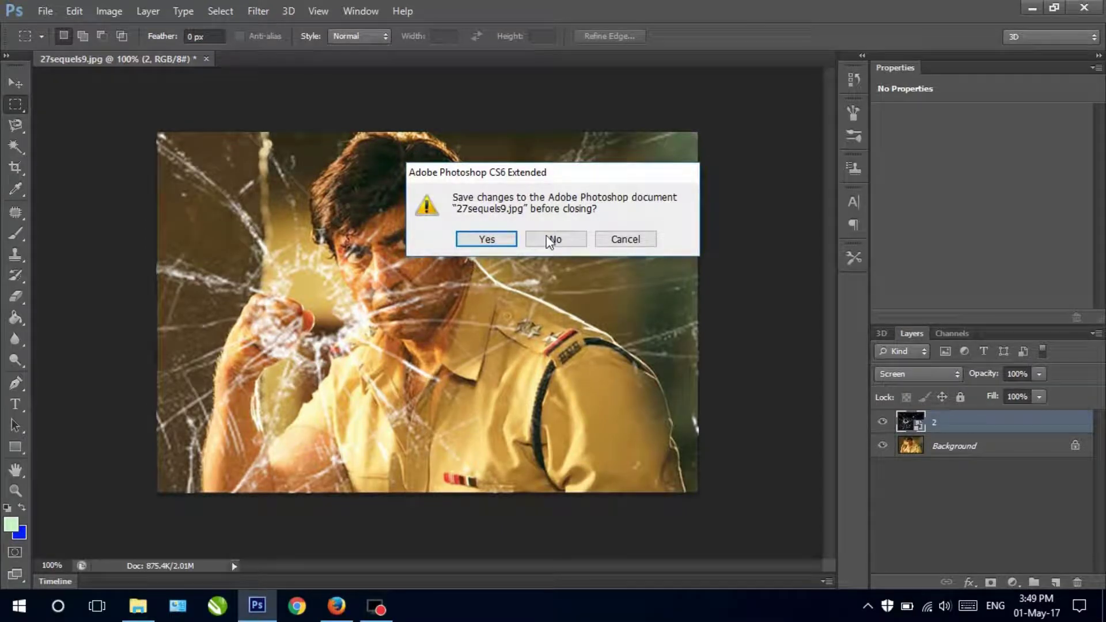
{"action": "left_click", "coordinate": [550, 241]}
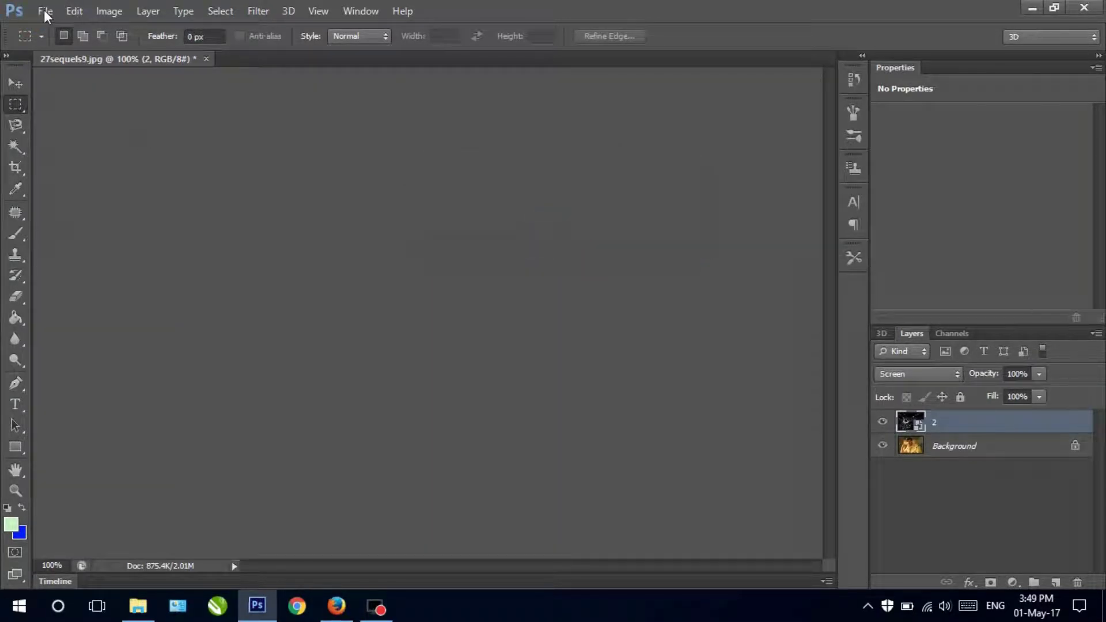
{"action": "left_click", "coordinate": [45, 12]}
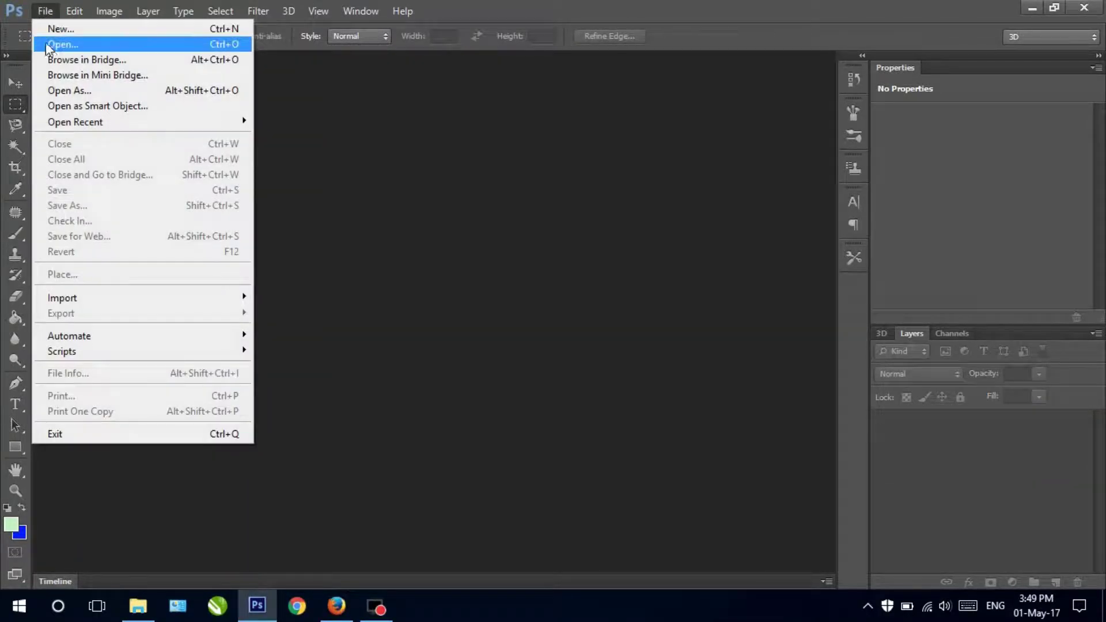
{"action": "left_click", "coordinate": [48, 45]}
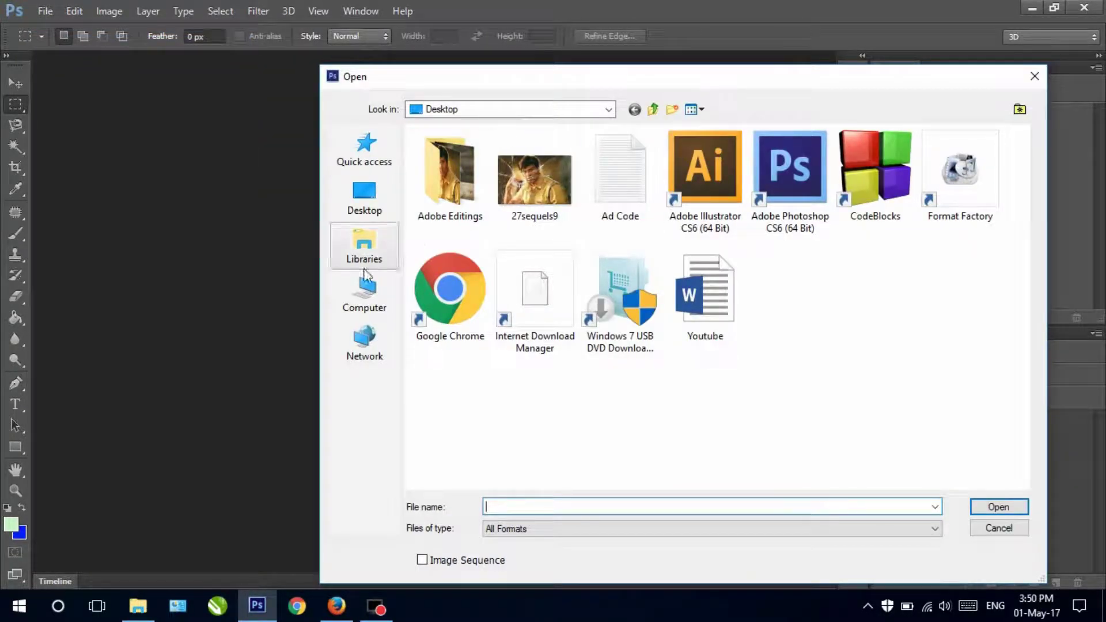
{"action": "left_click", "coordinate": [364, 198]}
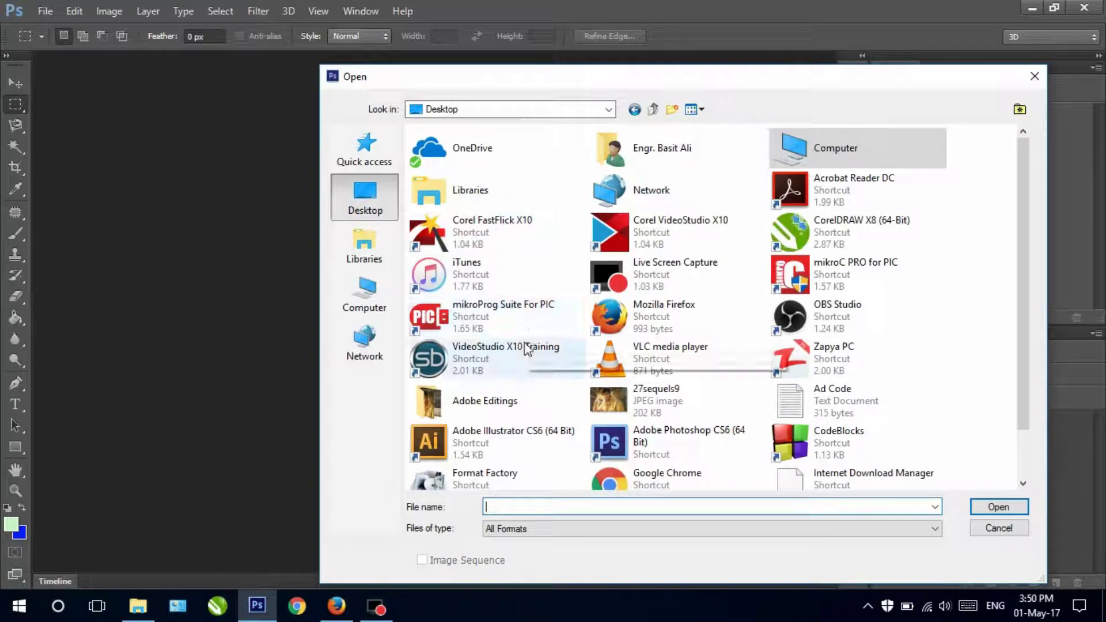
{"action": "double_click", "coordinate": [484, 402]}
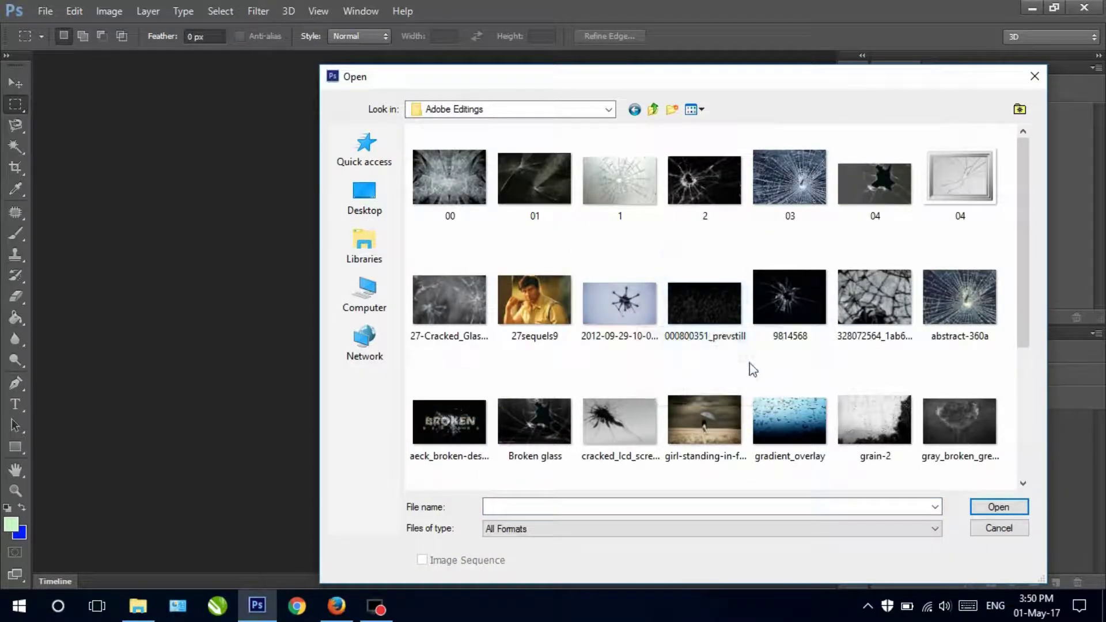
{"action": "double_click", "coordinate": [701, 427]}
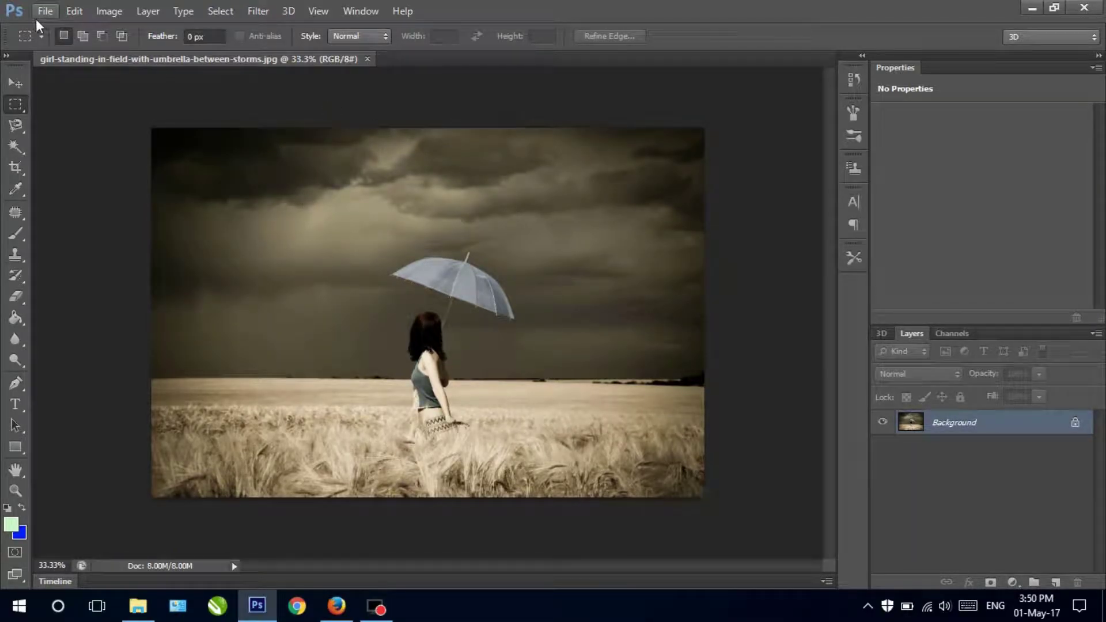
Preview rain image 000800351_prevstill in Windows Photo Viewer, set as default for JPEGs.
{"action": "mouse_move", "coordinate": [257, 606]}
{"action": "left_click", "coordinate": [266, 599]}
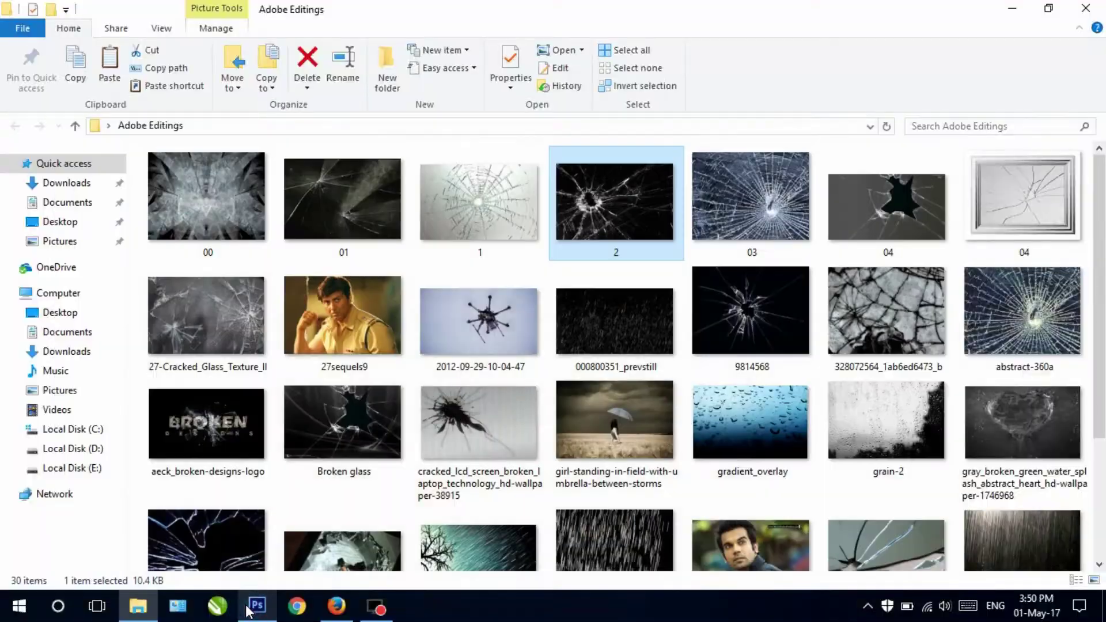
{"action": "double_click", "coordinate": [609, 345]}
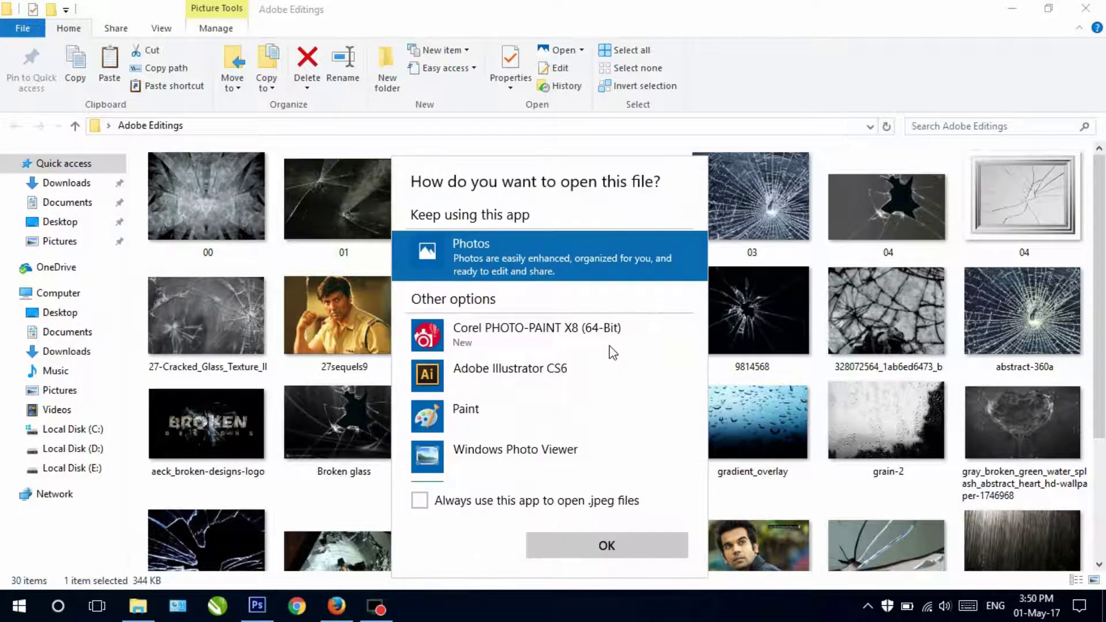
{"action": "scroll", "coordinate": [541, 403], "scroll_direction": "down", "scroll_amount": 2}
{"action": "left_click", "coordinate": [540, 380]}
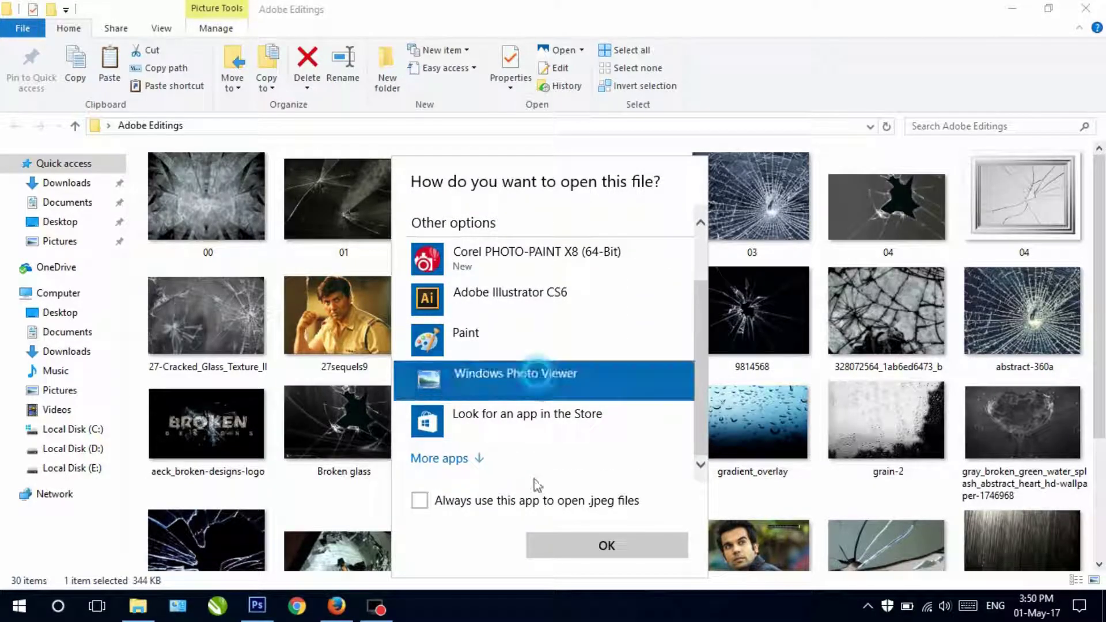
{"action": "left_click", "coordinate": [530, 500]}
{"action": "left_click", "coordinate": [565, 550]}
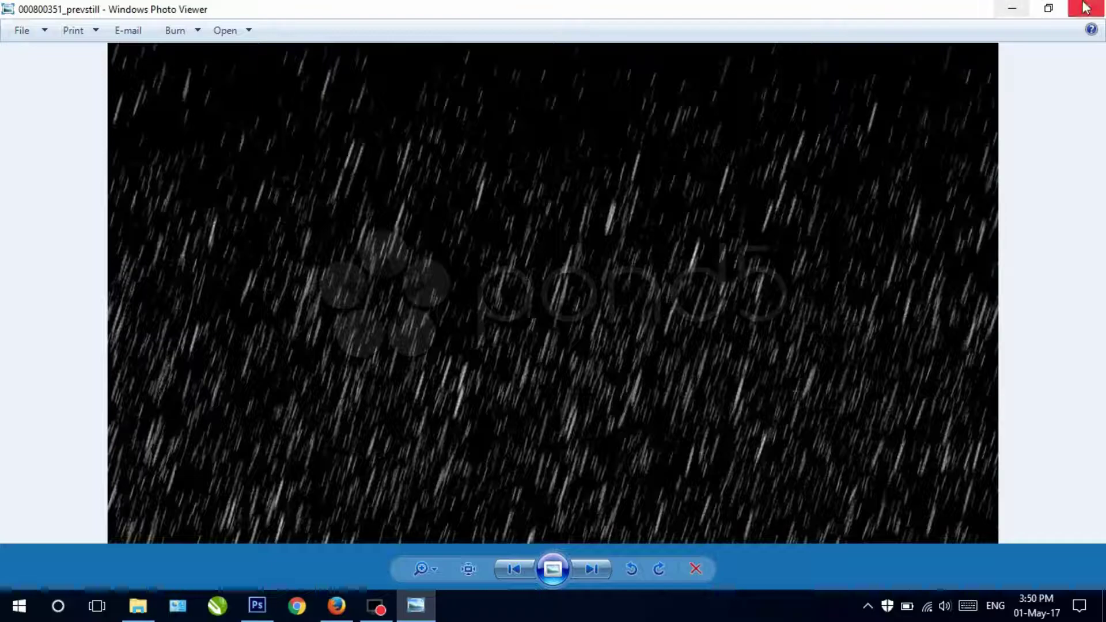
{"action": "left_click", "coordinate": [1085, 8]}
{"action": "left_click_drag", "start_coordinate": [474, 449], "coordinate": [348, 606]}
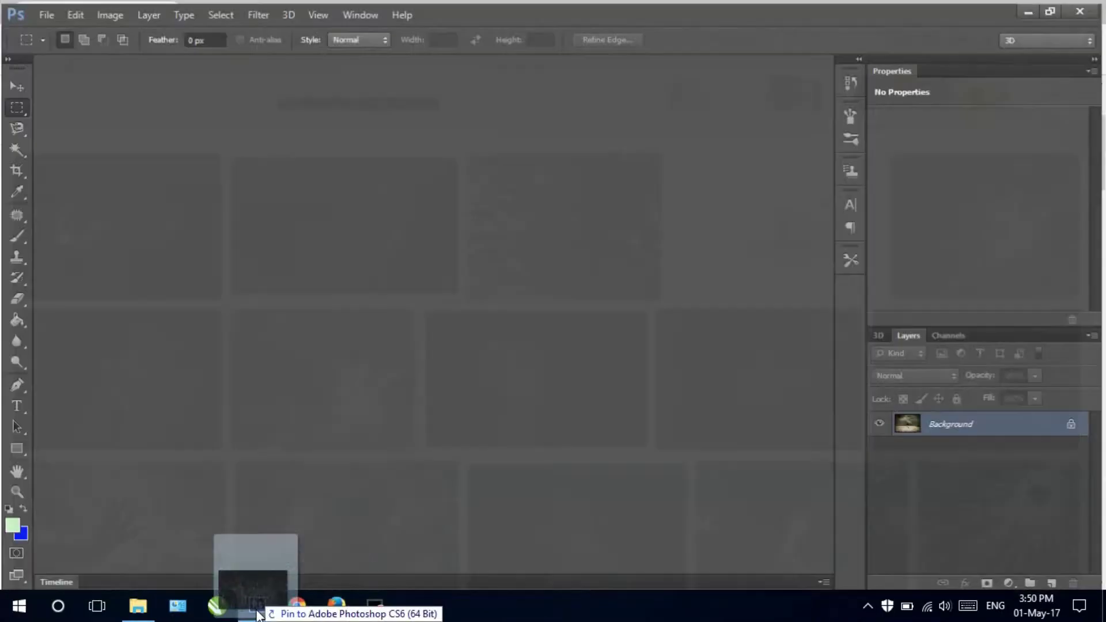
Drop the rain image onto the girl photo, stretch it to about 106% by 127%, and commit.
{"action": "mouse_move", "coordinate": [349, 606]}
{"action": "left_mouse_down"}
{"action": "mouse_move", "coordinate": [341, 430]}
{"action": "mouse_move", "coordinate": [356, 360]}
{"action": "left_mouse_up"}
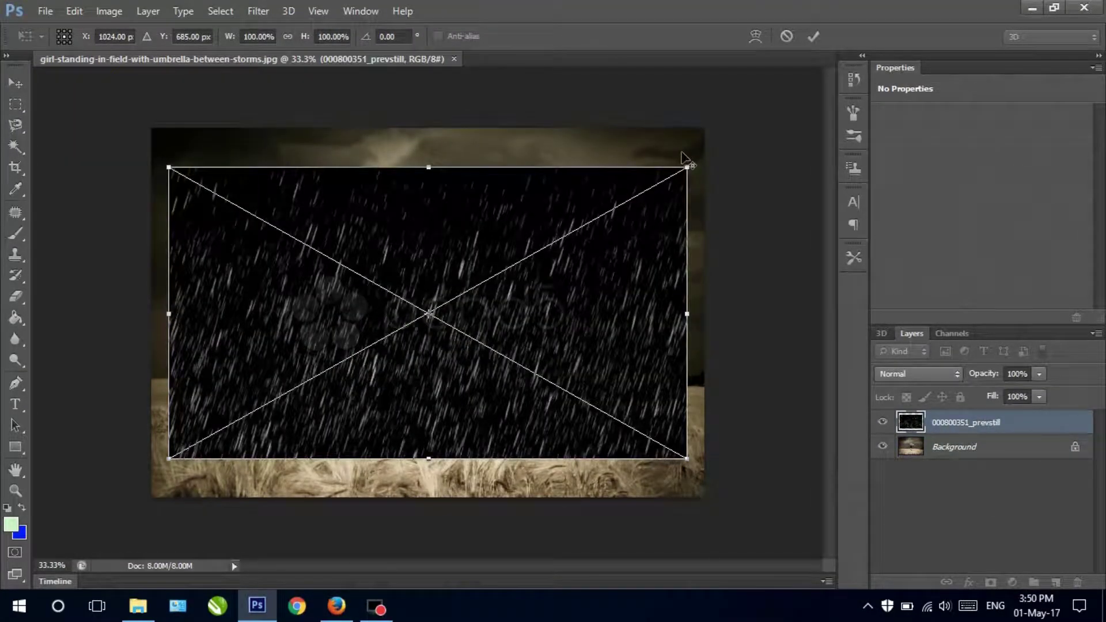
{"action": "left_click_drag", "start_coordinate": [687, 167], "coordinate": [694, 145]}
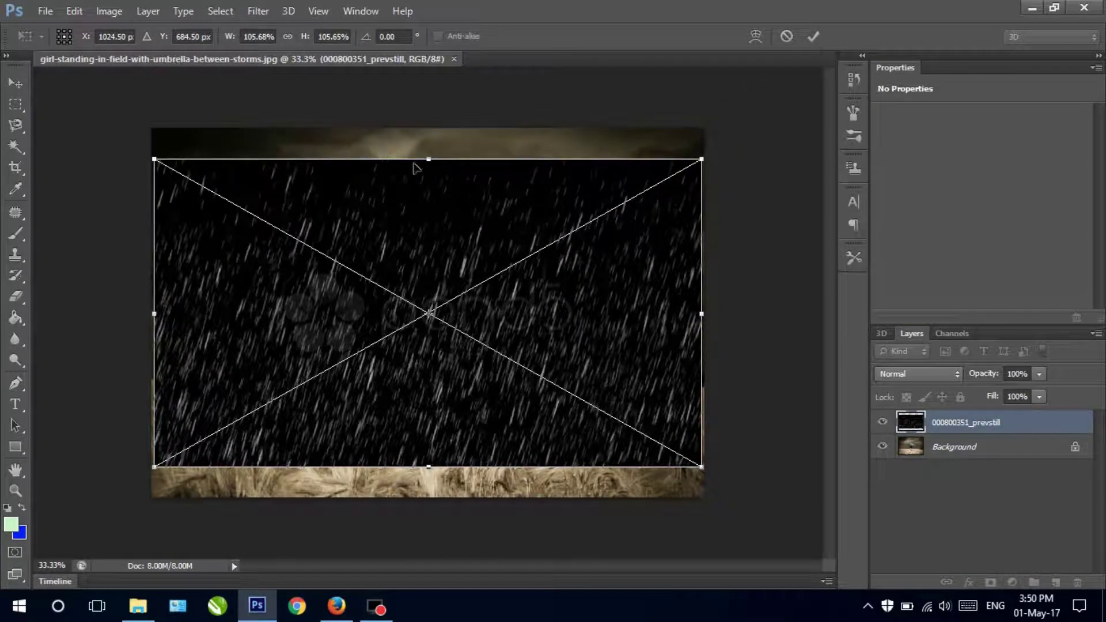
{"action": "left_click_drag", "start_coordinate": [429, 154], "coordinate": [515, 125]}
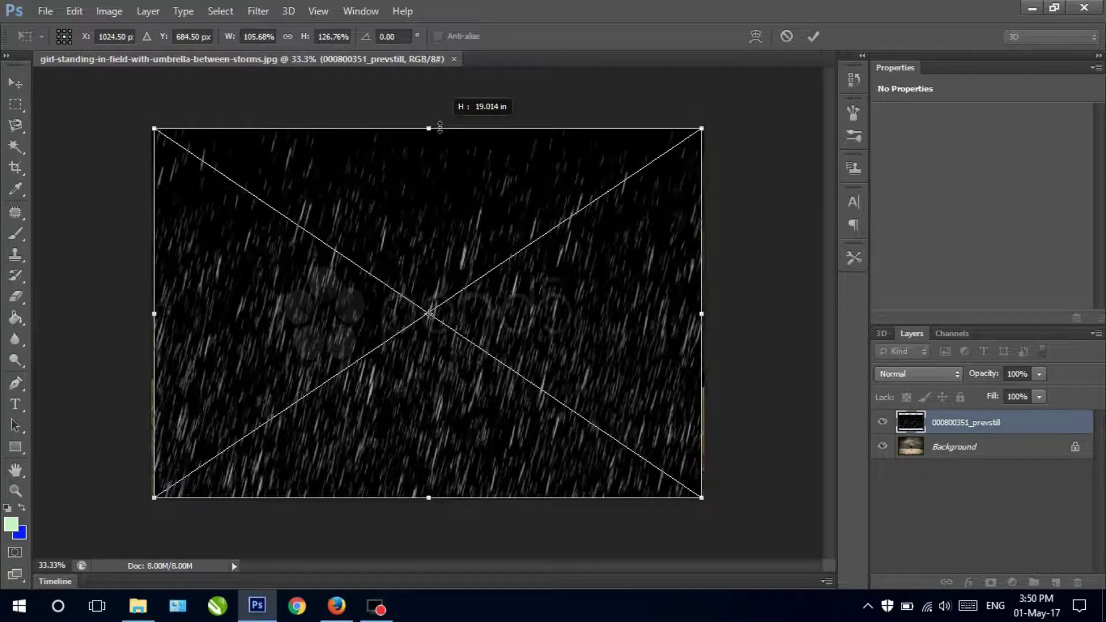
{"action": "left_click", "coordinate": [812, 36]}
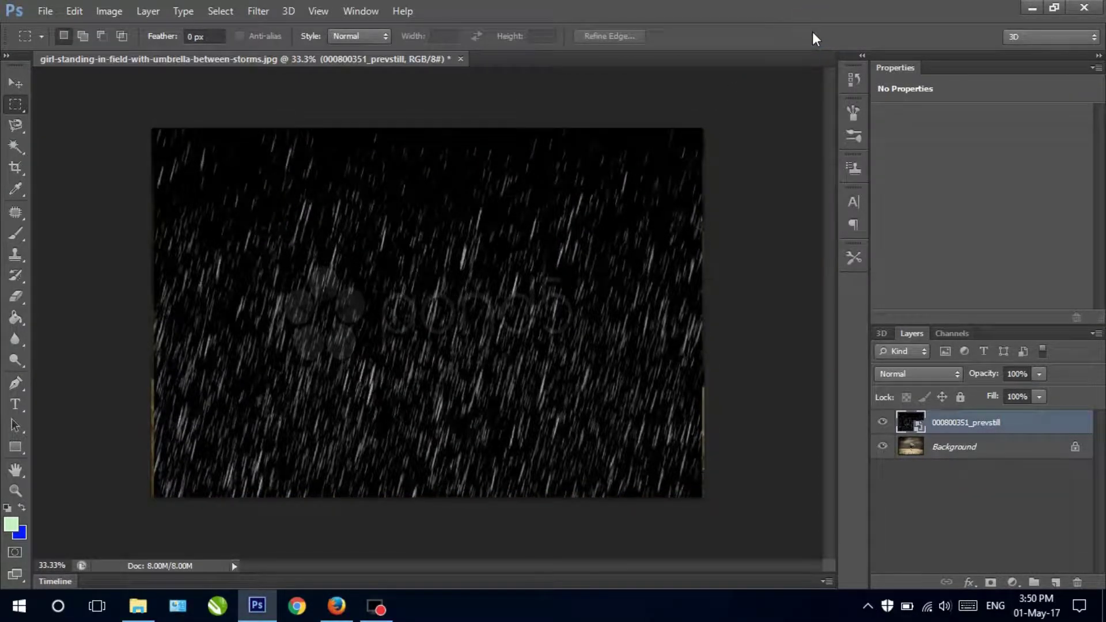
Set the 000800351_prevstill rain layer's blend mode to Screen.
{"action": "left_click", "coordinate": [915, 374]}
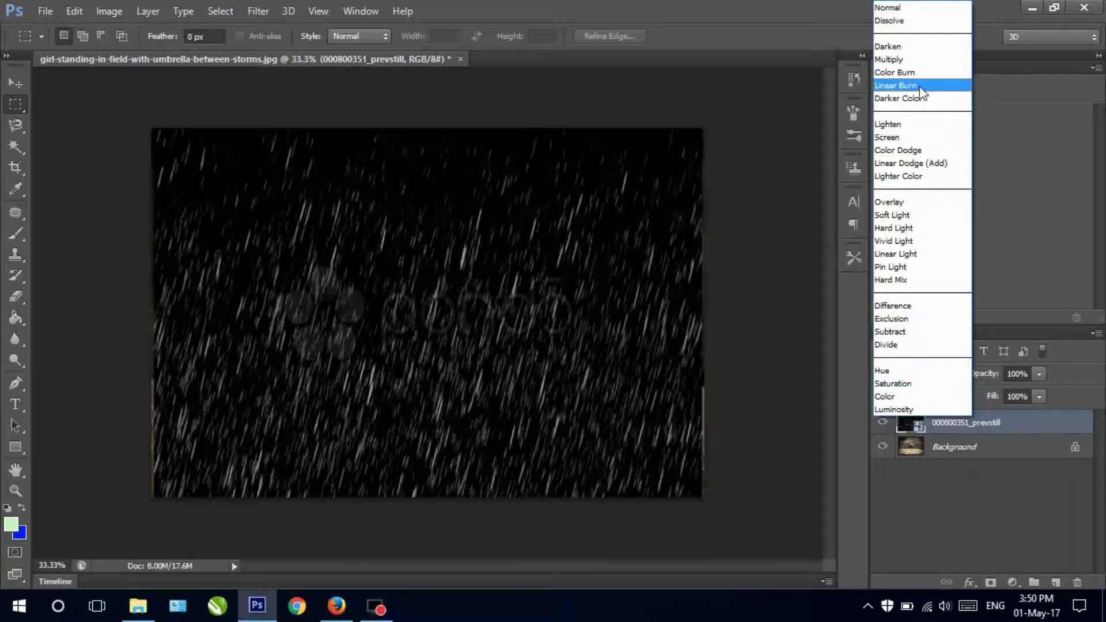
{"action": "left_click", "coordinate": [922, 138]}
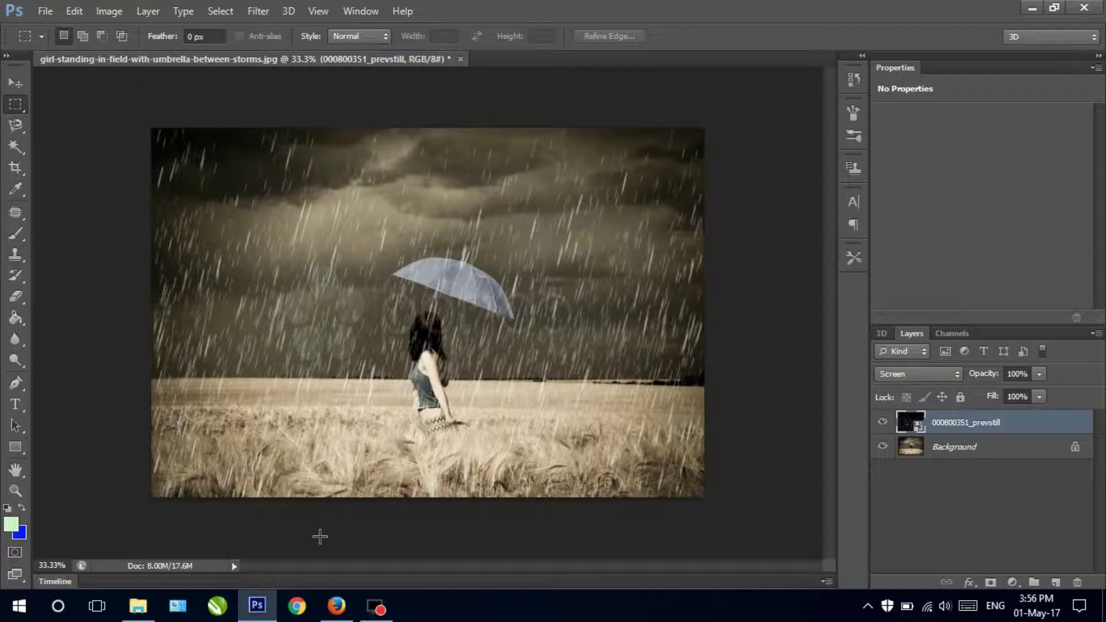
{"action": "left_click", "coordinate": [45, 11]}
Save the rainy girl image to the Desktop as a quality-12 JPEG, then minimize Photoshop.
{"action": "left_click", "coordinate": [69, 206]}
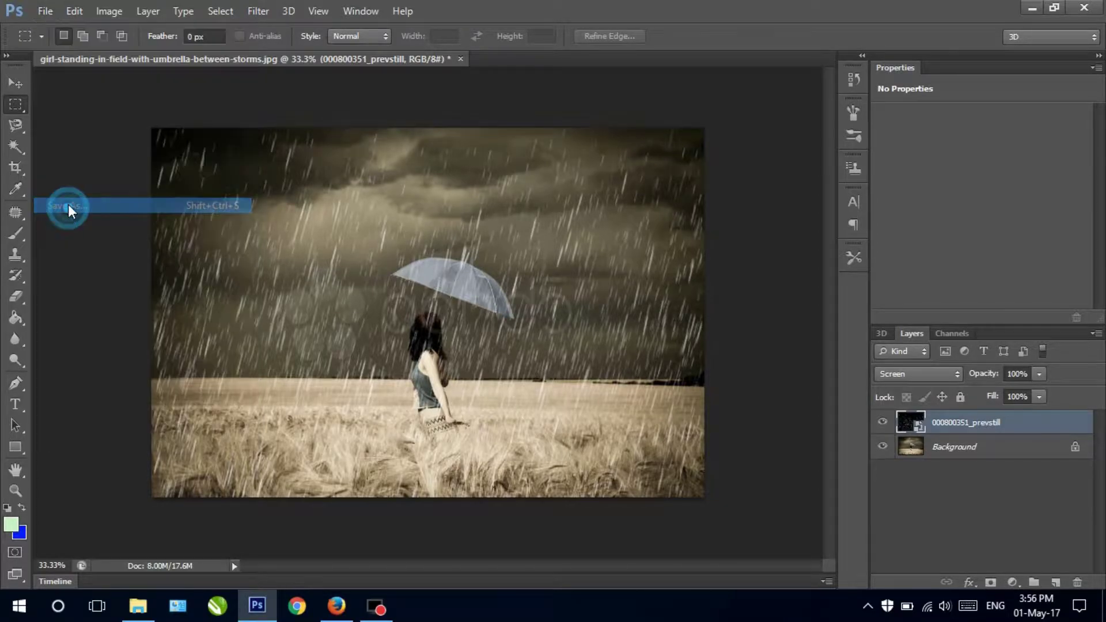
{"action": "left_click", "coordinate": [358, 193]}
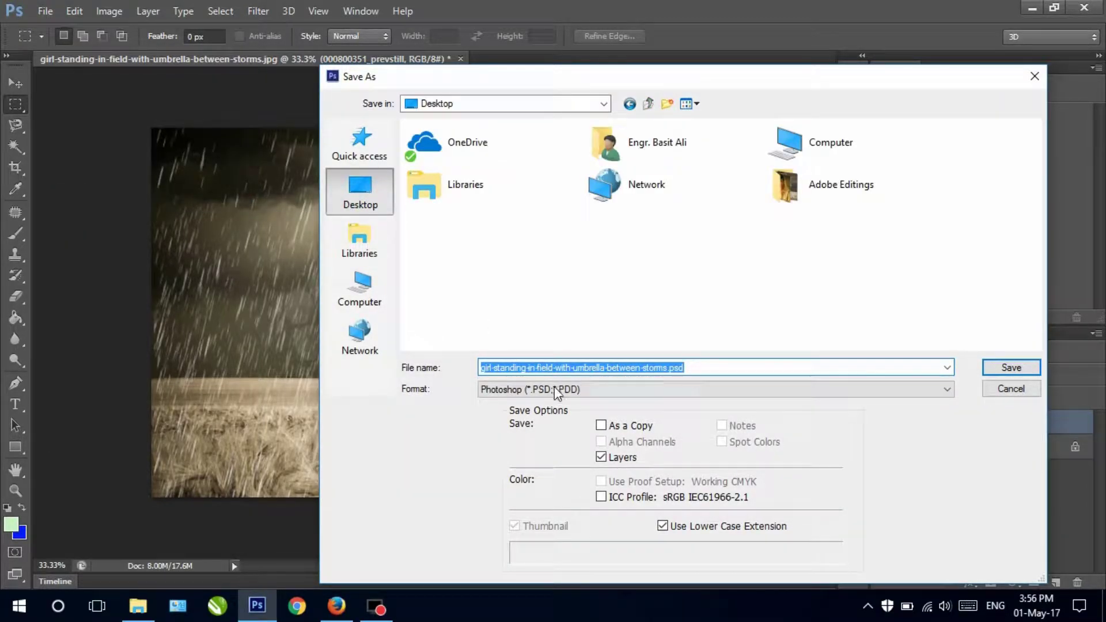
{"action": "left_click", "coordinate": [748, 390]}
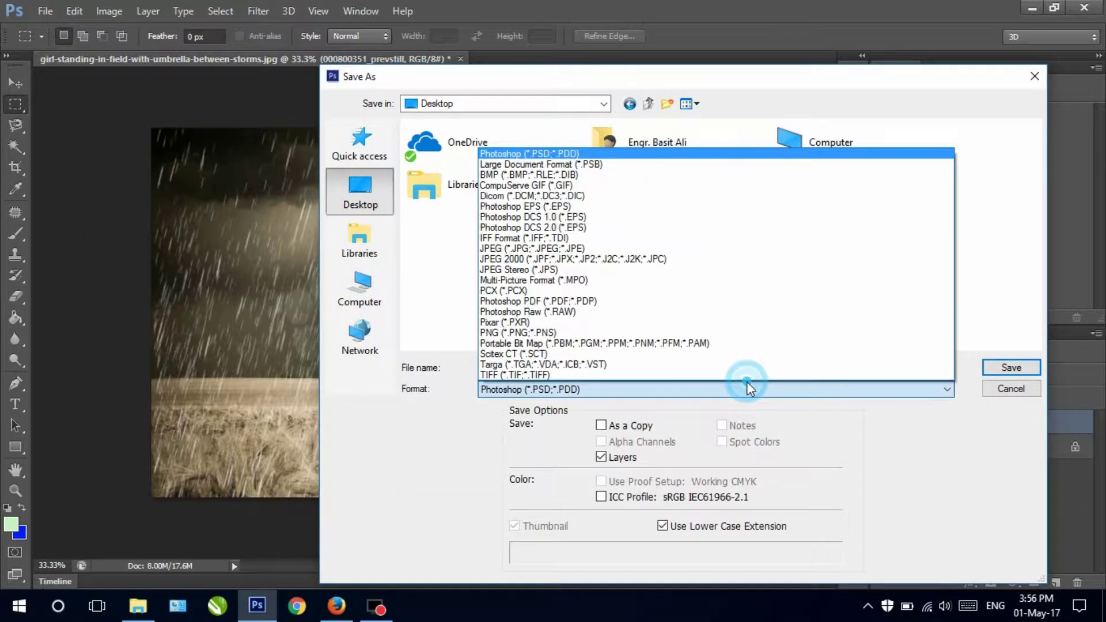
{"action": "left_click", "coordinate": [679, 248]}
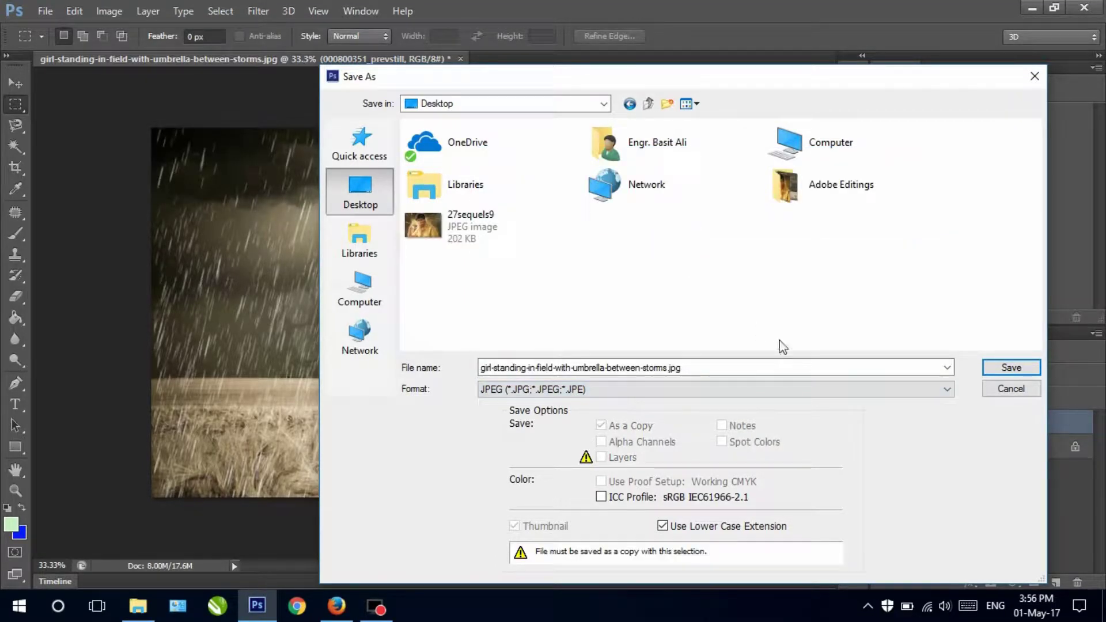
{"action": "left_click", "coordinate": [1002, 367]}
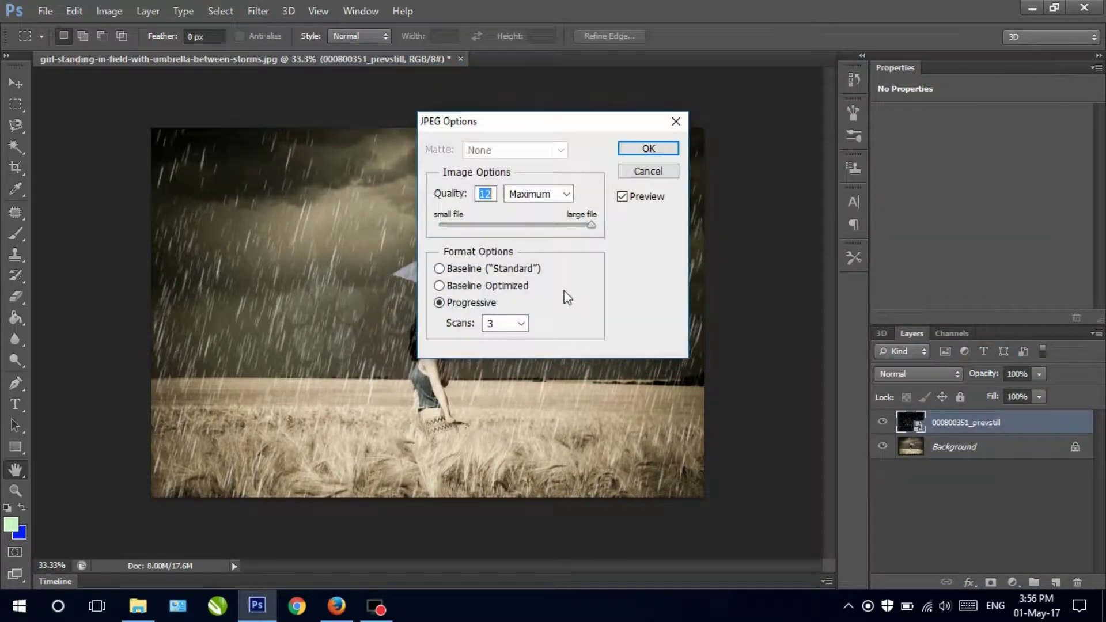
{"action": "left_click", "coordinate": [650, 148]}
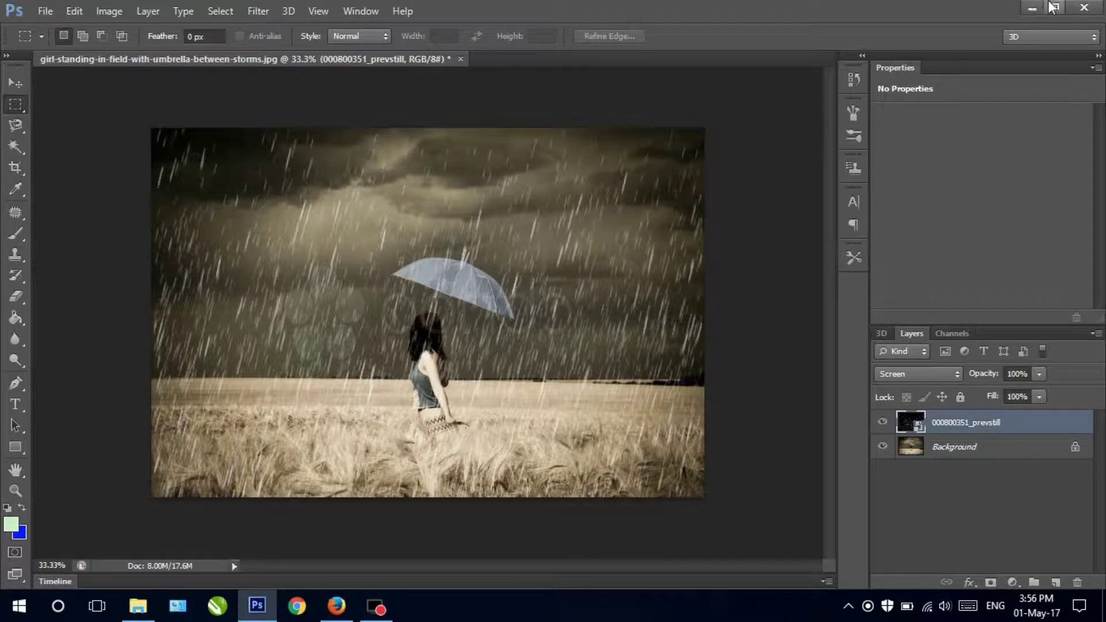
{"action": "left_click", "coordinate": [1031, 6]}
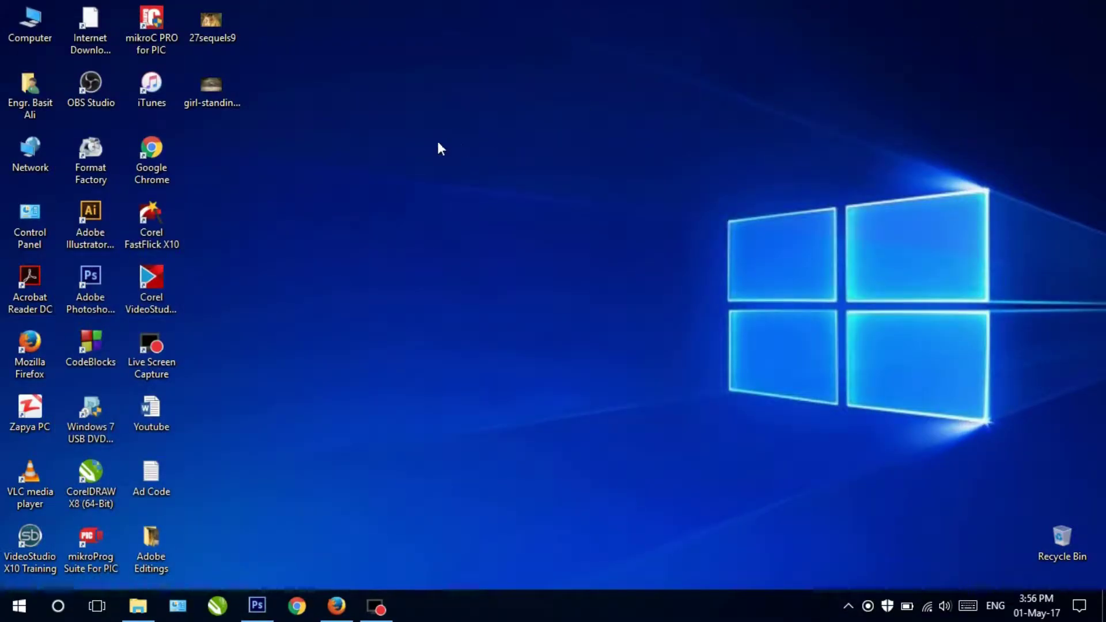
Preview the 27sequels9 portrait and then the rainy girl photo in Windows Photo Viewer, then minimize the viewer.
{"action": "left_click", "coordinate": [223, 29]}
{"action": "right_click", "coordinate": [222, 32]}
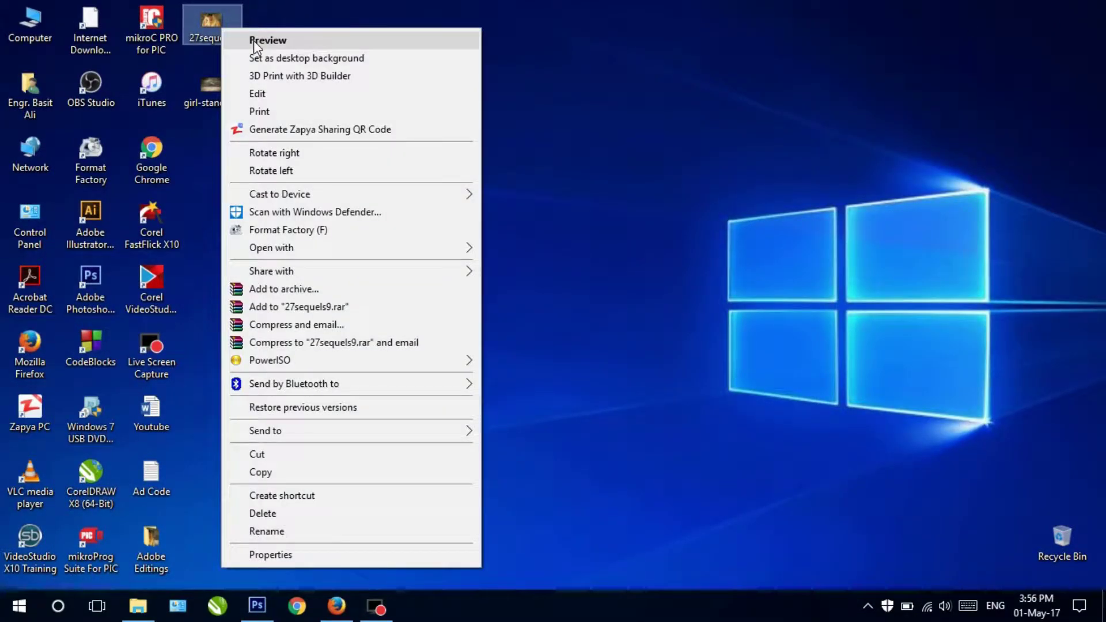
{"action": "left_click", "coordinate": [254, 40]}
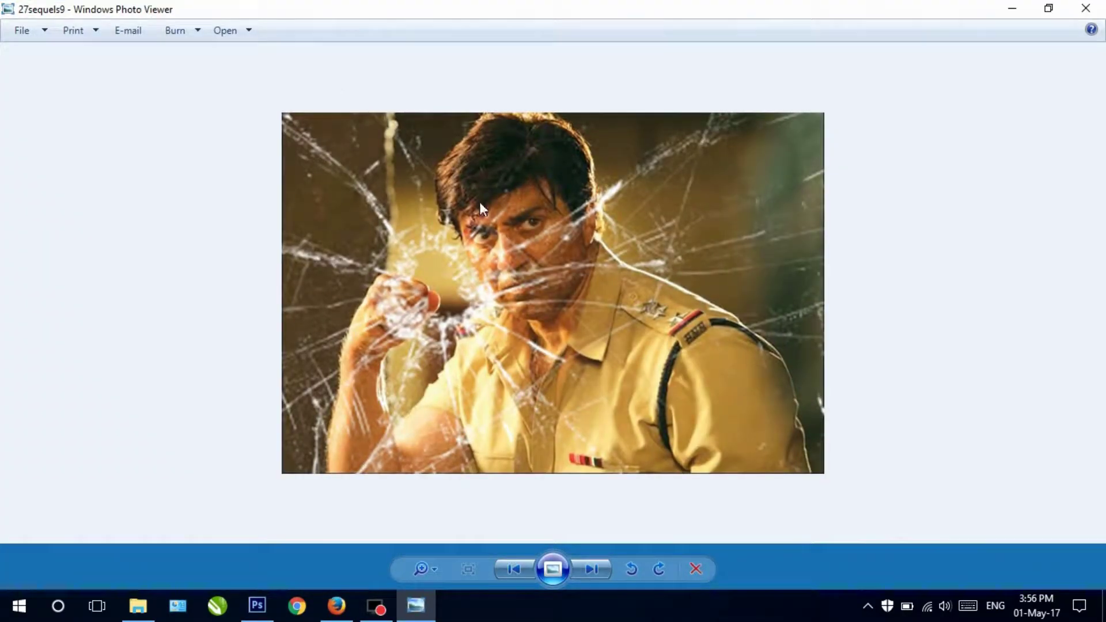
{"action": "scroll", "coordinate": [638, 441], "scroll_direction": "up", "scroll_amount": 1}
{"action": "scroll", "coordinate": [531, 284], "scroll_direction": "up", "scroll_amount": 2}
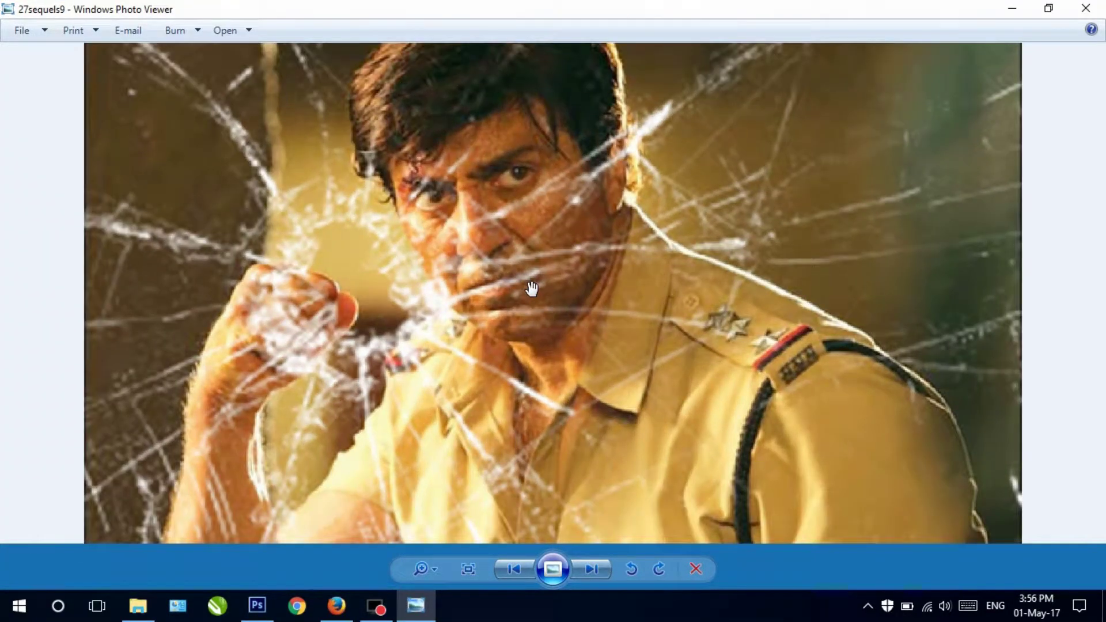
{"action": "scroll", "coordinate": [533, 291], "scroll_direction": "down", "scroll_amount": 3}
{"action": "left_click", "coordinate": [589, 569]}
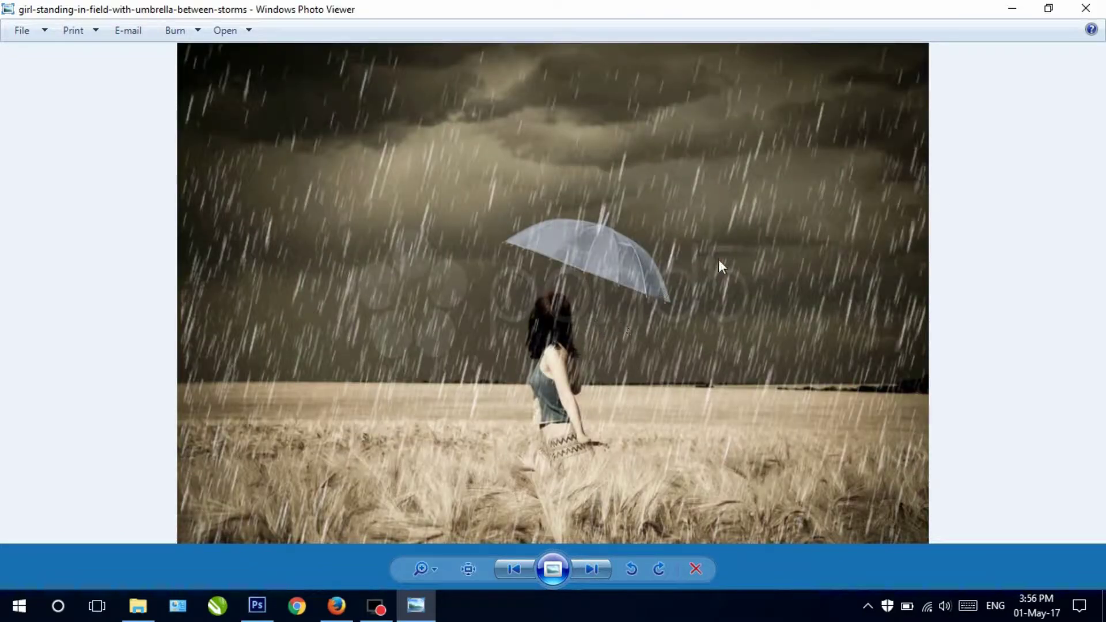
{"action": "left_click", "coordinate": [1014, 8]}
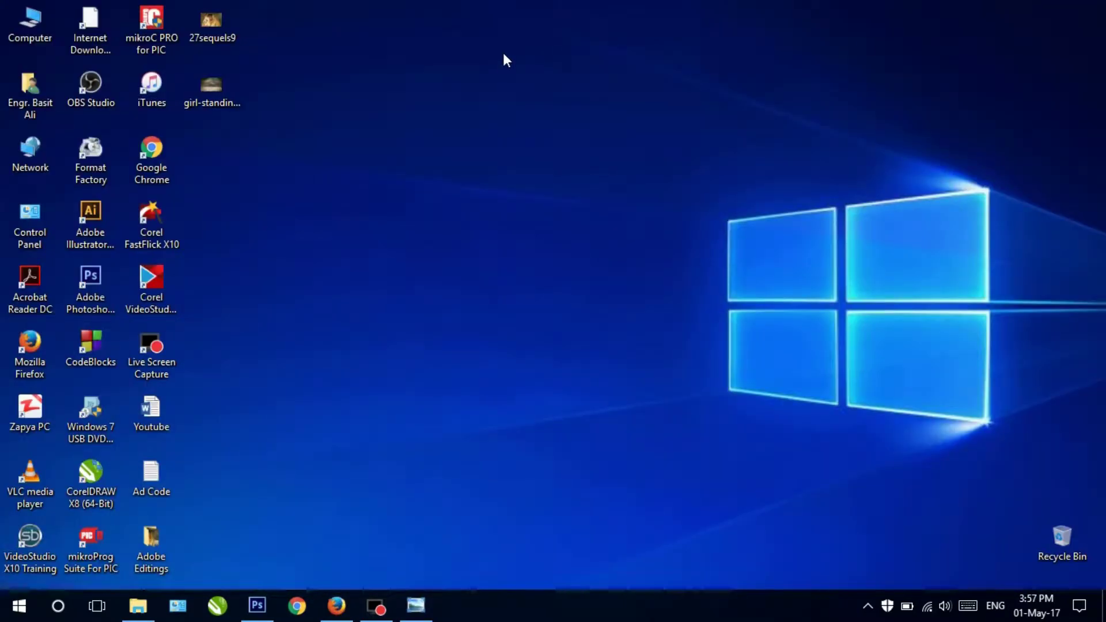